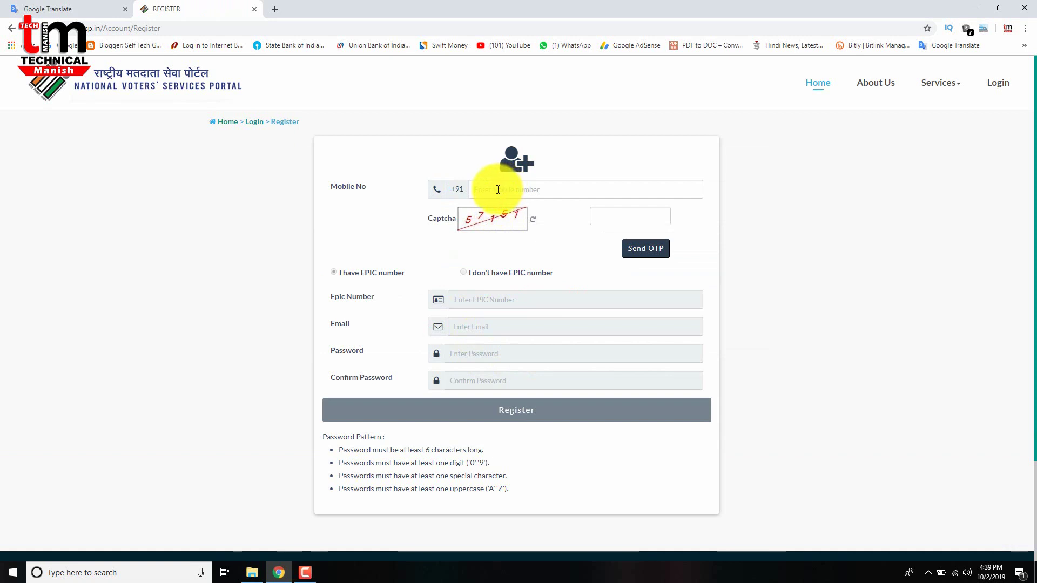
Verify the mobile number with the captcha code and the one-time code sent to it.
{"action": "left_click", "coordinate": [501, 189]}
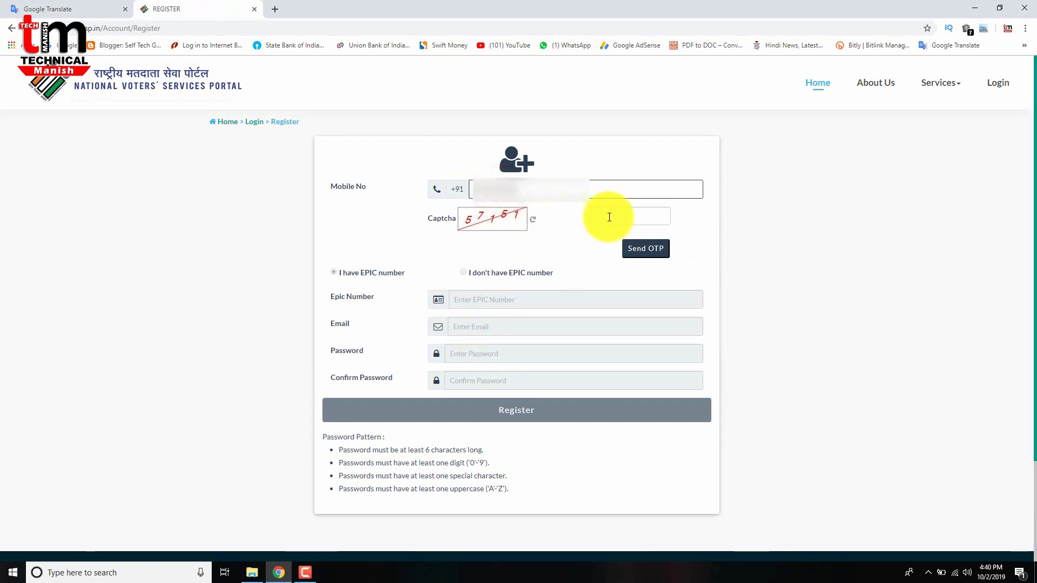
{"action": "left_click", "coordinate": [608, 215]}
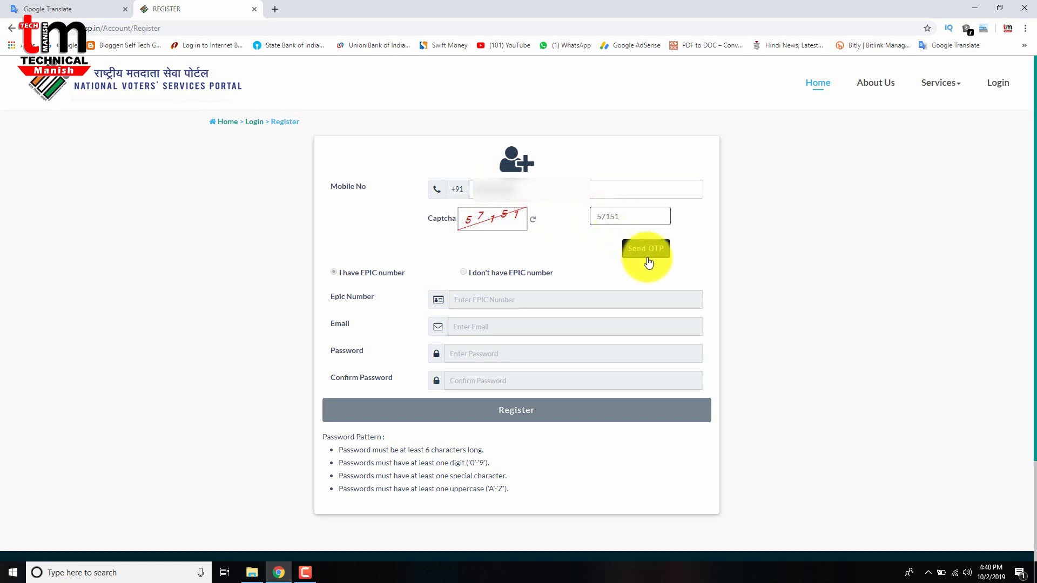
{"action": "left_click", "coordinate": [642, 253]}
{"action": "left_click", "coordinate": [456, 258]}
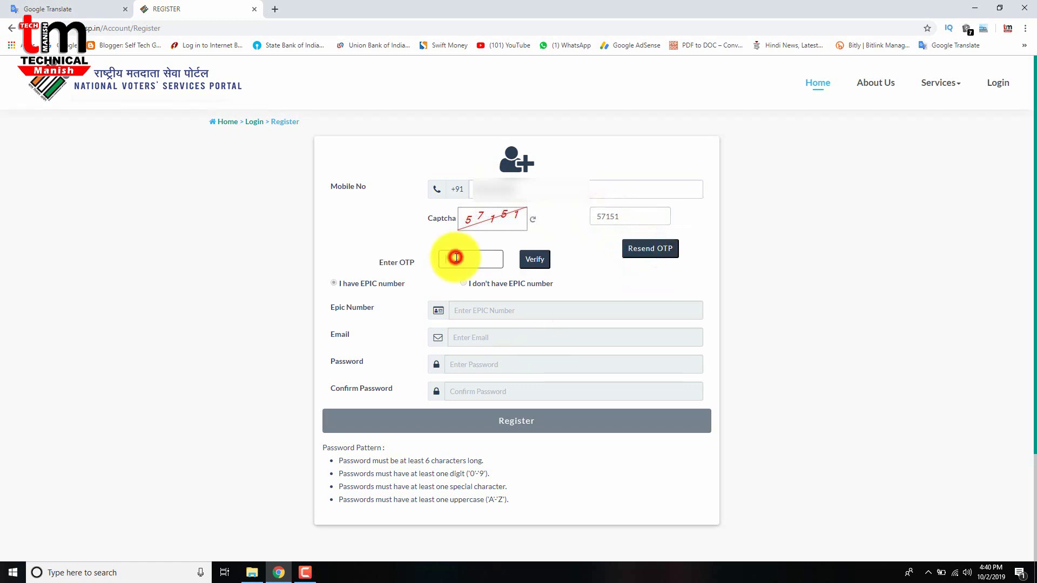
{"action": "left_click", "coordinate": [535, 261]}
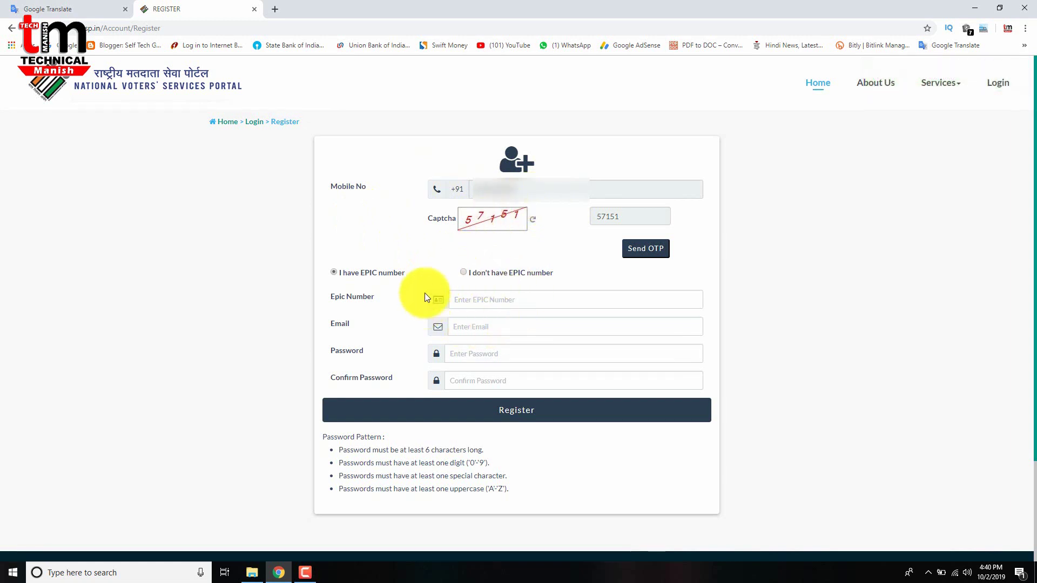
Choose to register without an EPIC number.
{"action": "left_click", "coordinate": [325, 262]}
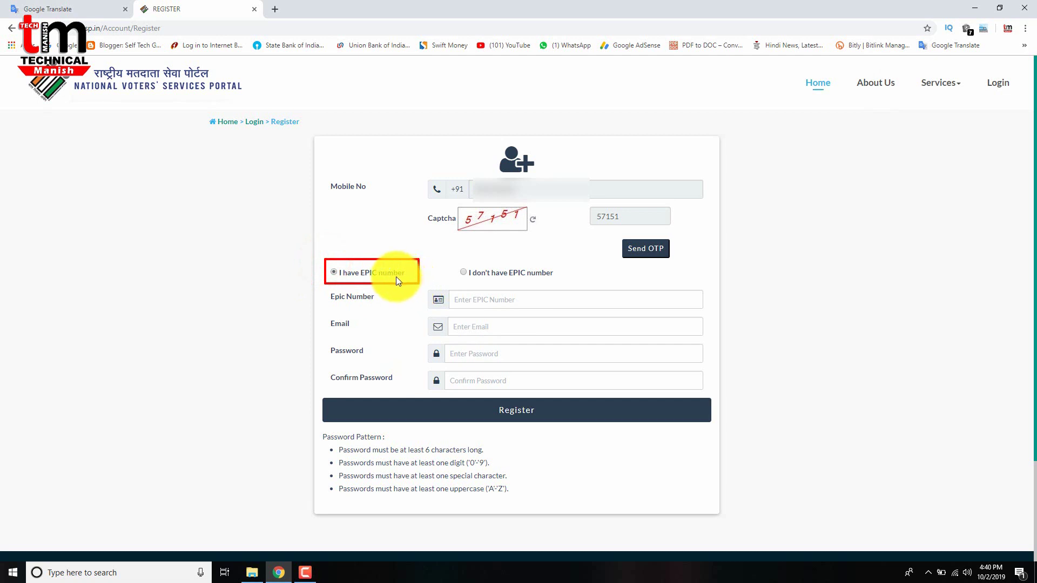
{"action": "left_click", "coordinate": [450, 260]}
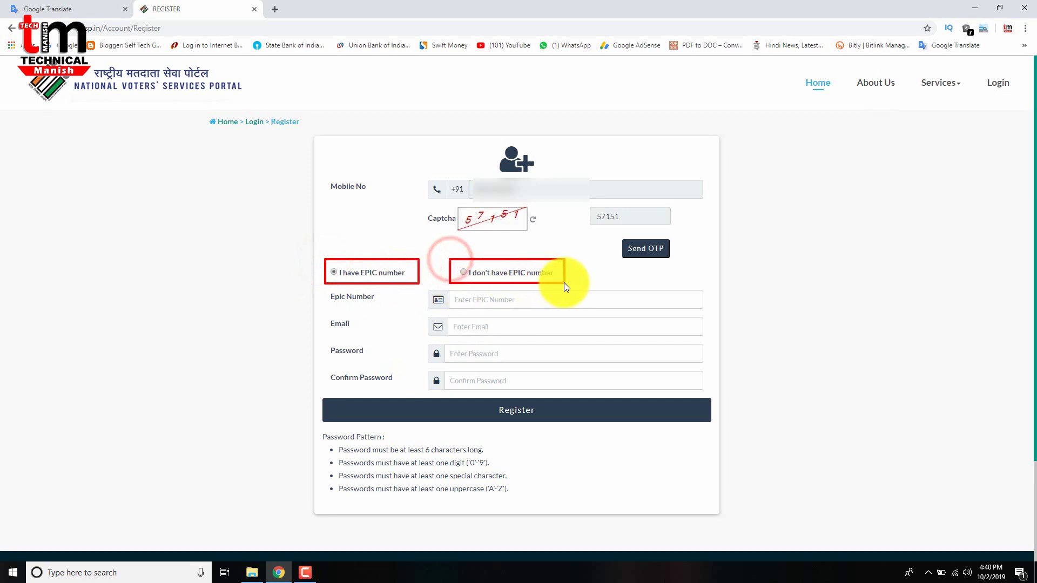
{"action": "left_click", "coordinate": [463, 271]}
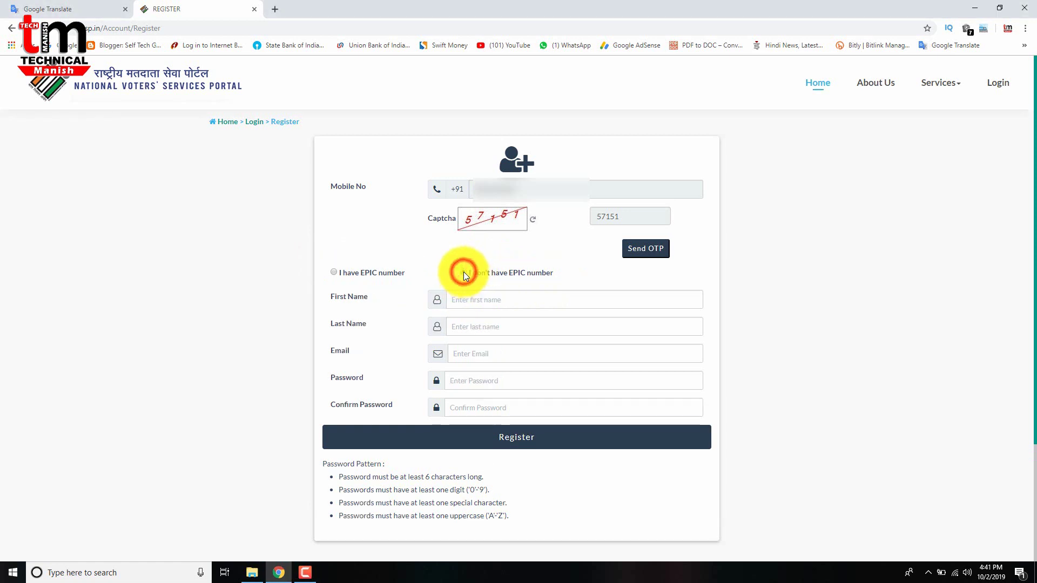
Fill in the applicant's first name and last name, and accept the saved e-mail address.
{"action": "left_click", "coordinate": [478, 302]}
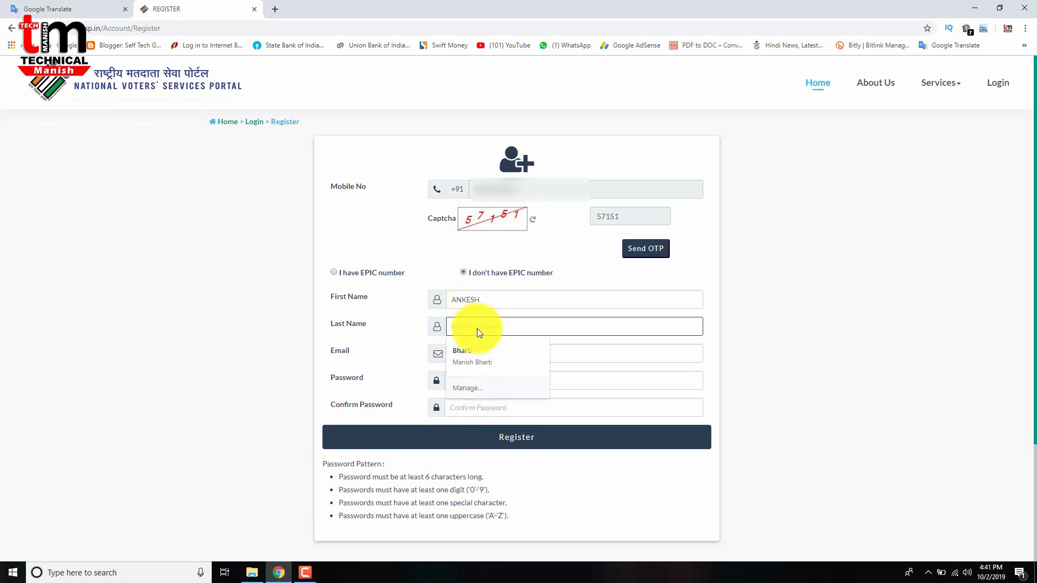
{"action": "left_click", "coordinate": [478, 328]}
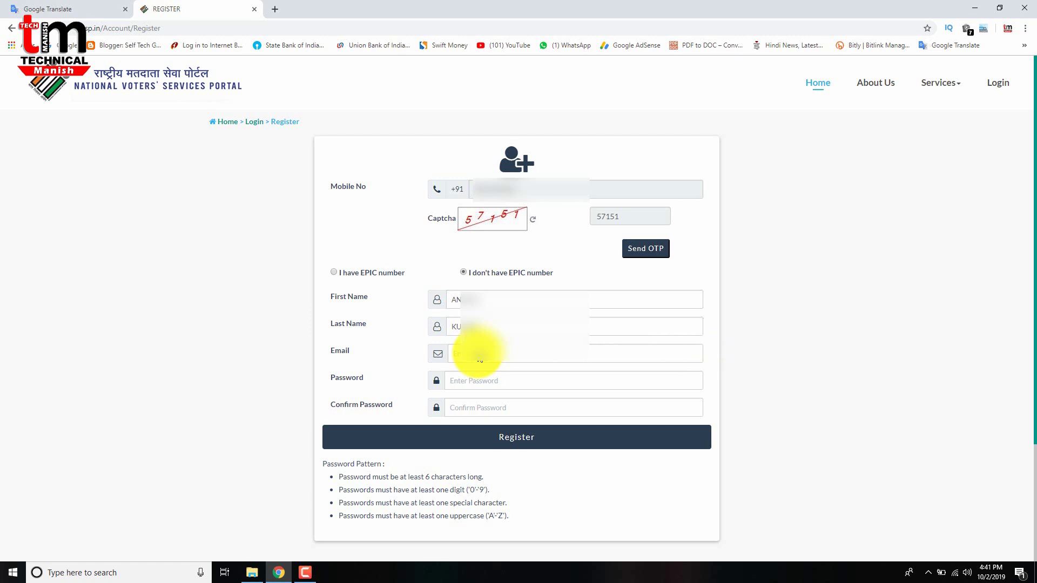
{"action": "left_click", "coordinate": [479, 357]}
{"action": "left_click", "coordinate": [485, 382]}
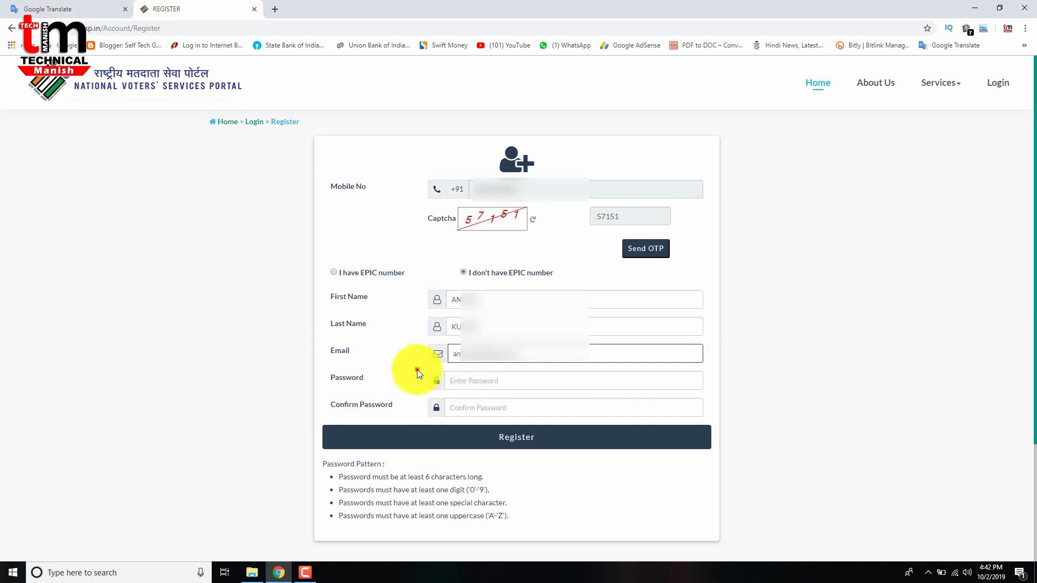
{"action": "mouse_move", "coordinate": [417, 369]}
{"action": "left_mouse_down"}
{"action": "mouse_move", "coordinate": [524, 423]}
{"action": "mouse_move", "coordinate": [718, 427]}
{"action": "left_mouse_up"}
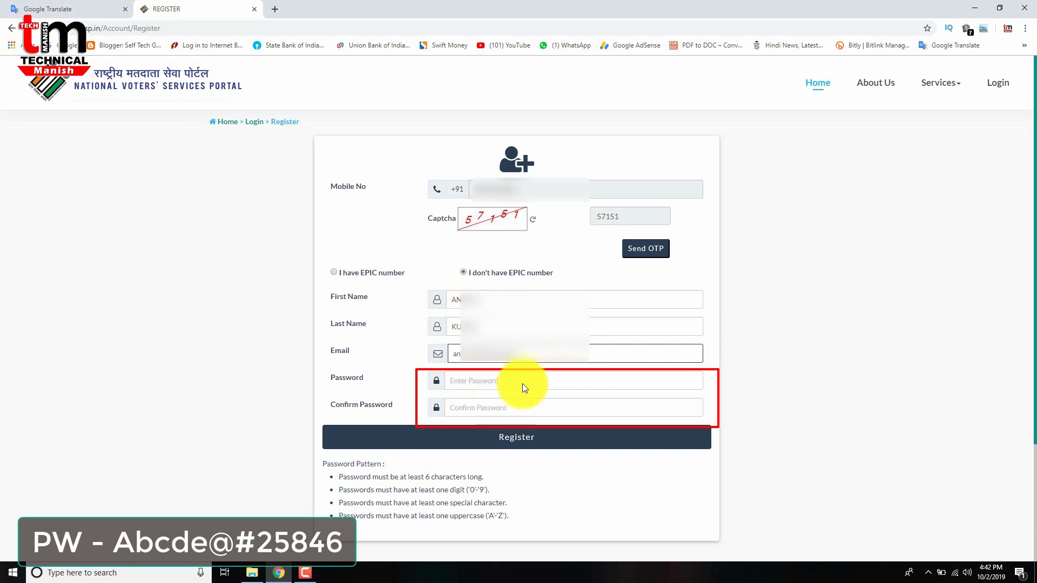
Enter and confirm the account password, then submit the registration.
{"action": "left_click", "coordinate": [462, 399]}
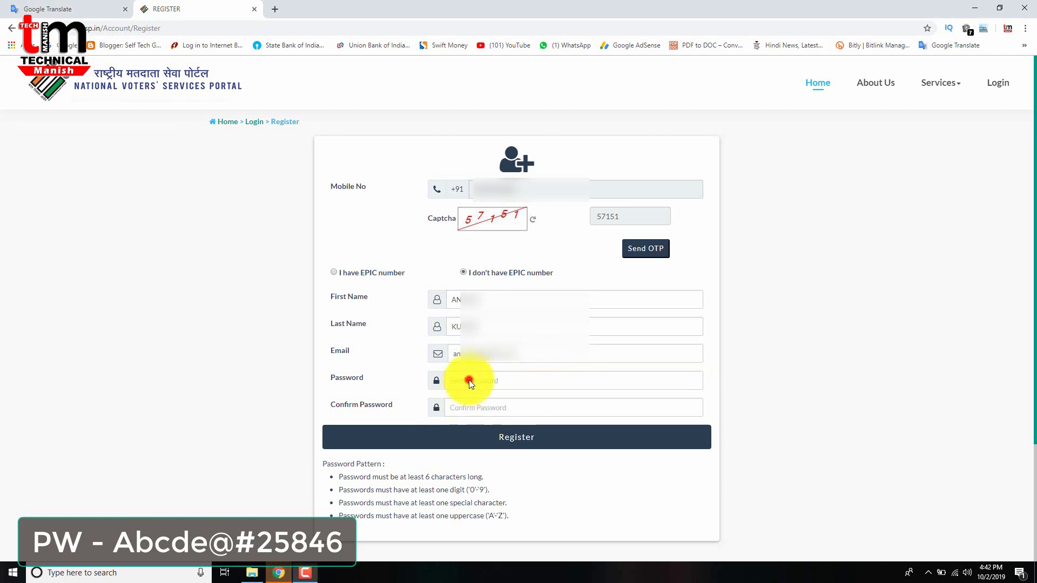
{"action": "left_click", "coordinate": [469, 380]}
{"action": "key", "text": "Tab"}
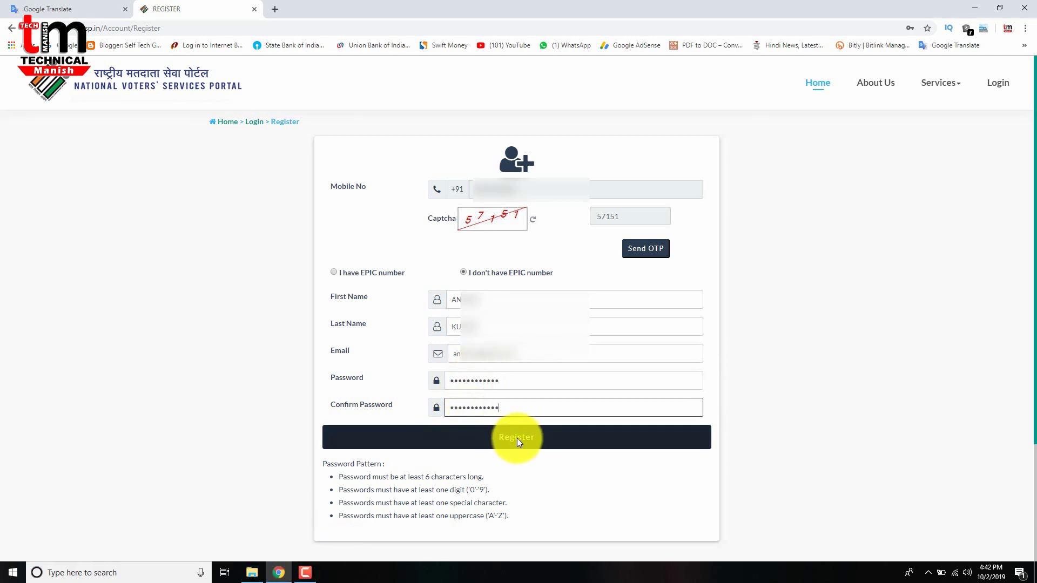
{"action": "left_click", "coordinate": [514, 437]}
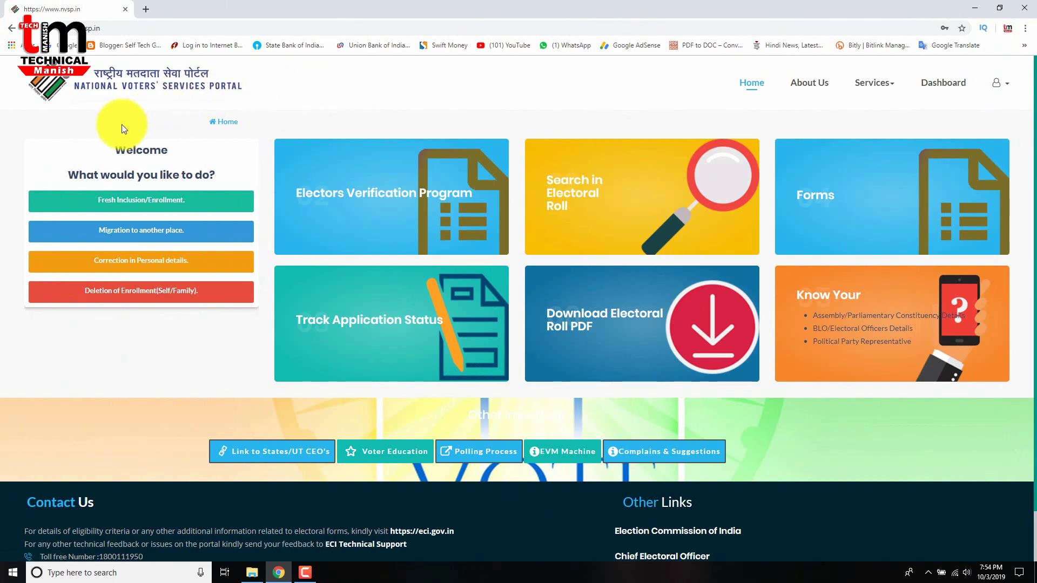
Choose Fresh Inclusion/Enrollment from the Welcome panel.
{"action": "left_click", "coordinate": [82, 202]}
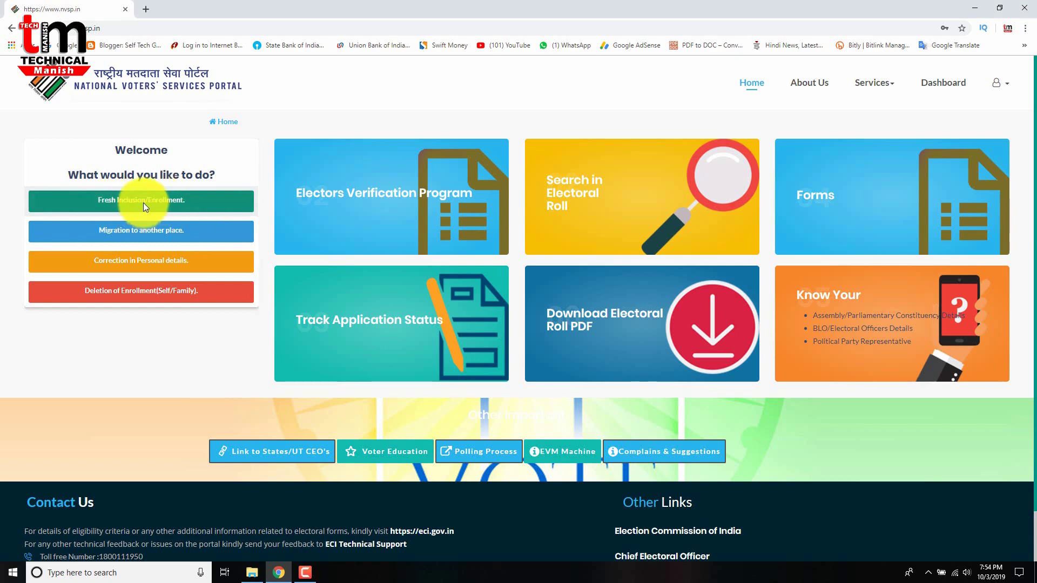
{"action": "left_click", "coordinate": [166, 199]}
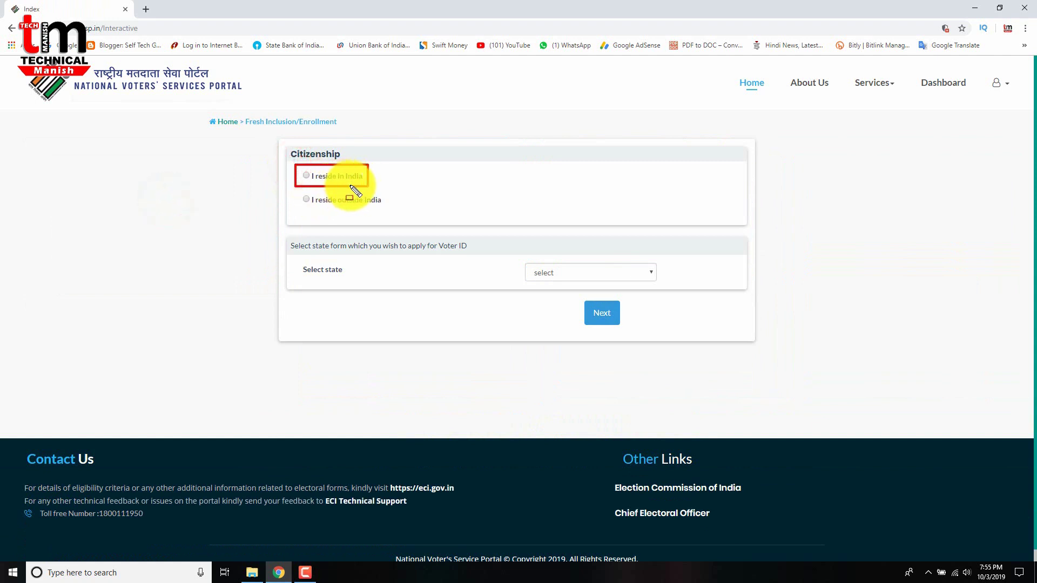
Mark the applicant as residing in India, pick NCT OF Delhi, and continue to Form 6.
{"action": "mouse_move", "coordinate": [296, 193]}
{"action": "left_mouse_down"}
{"action": "mouse_move", "coordinate": [367, 218]}
{"action": "mouse_move", "coordinate": [398, 215]}
{"action": "left_mouse_up"}
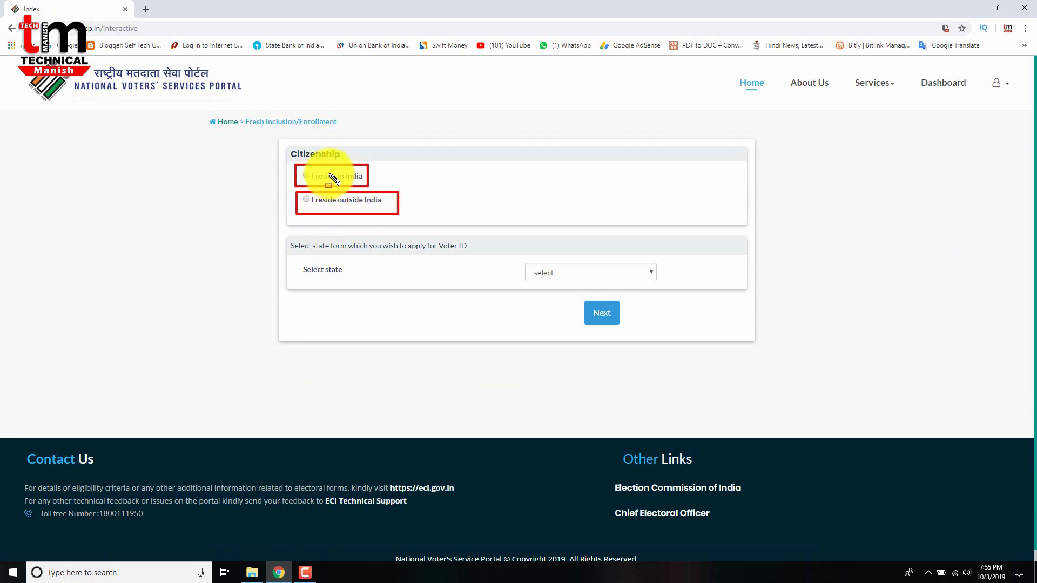
{"action": "key", "text": "Escape"}
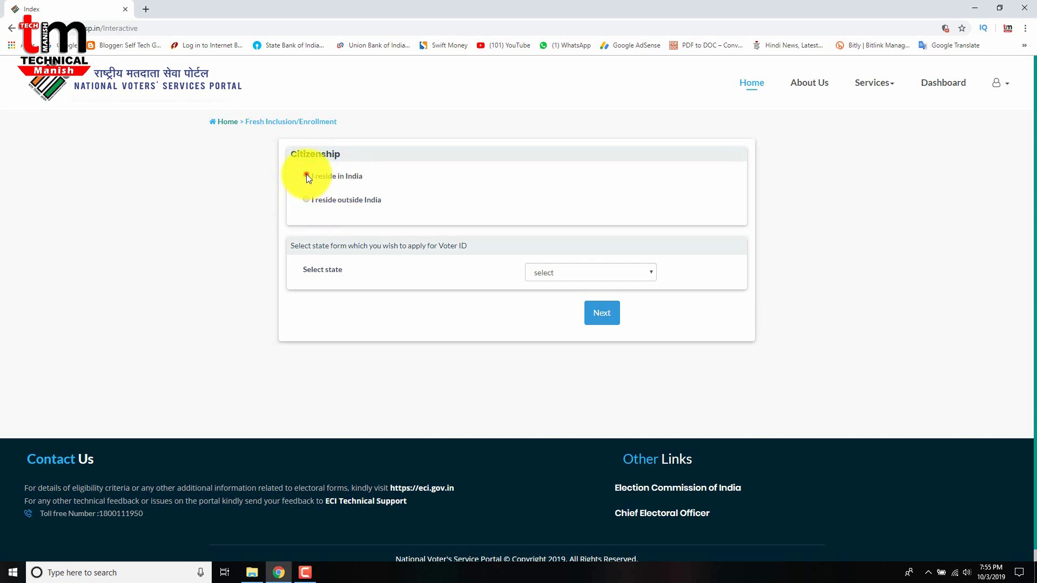
{"action": "left_click", "coordinate": [306, 176]}
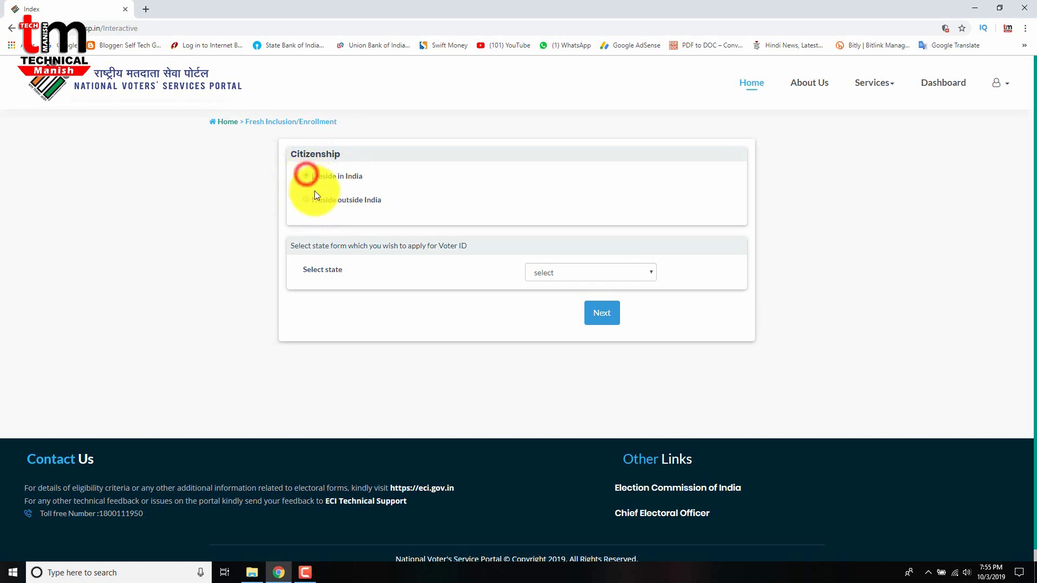
{"action": "left_click", "coordinate": [632, 275]}
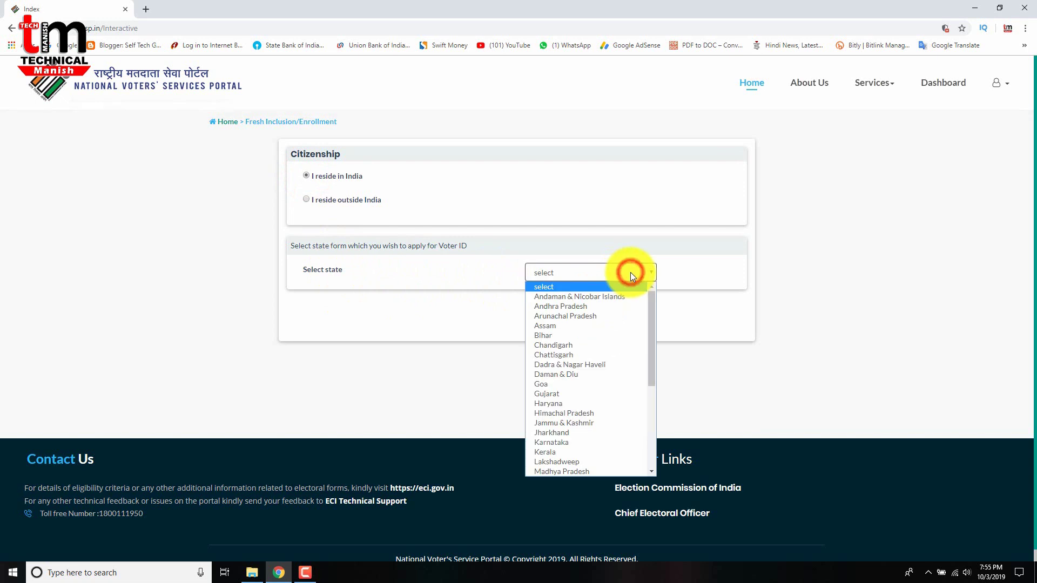
{"action": "scroll", "coordinate": [584, 325], "scroll_direction": "down", "scroll_amount": 4}
{"action": "left_click", "coordinate": [588, 323]}
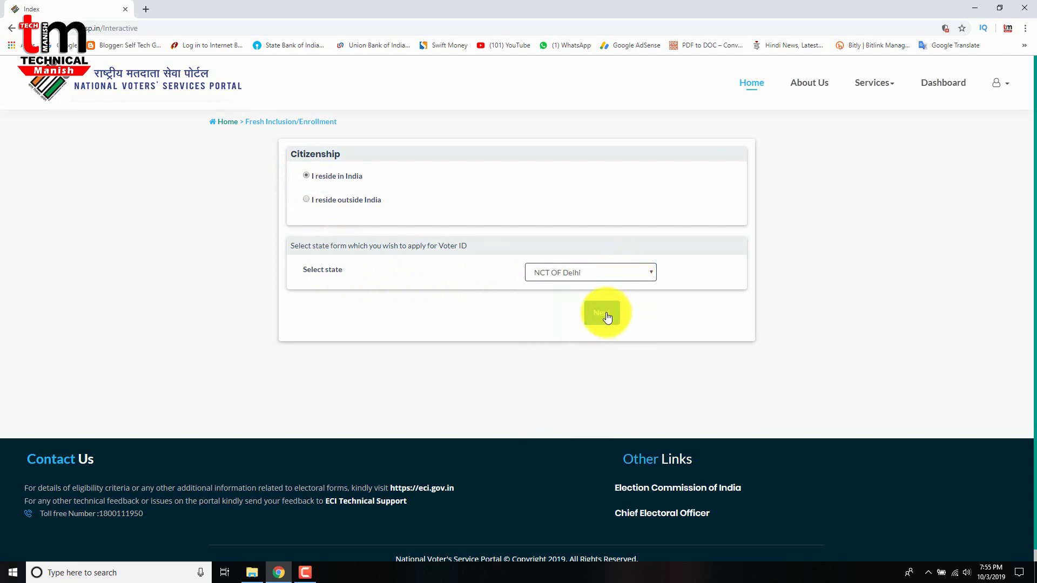
{"action": "left_click", "coordinate": [602, 313]}
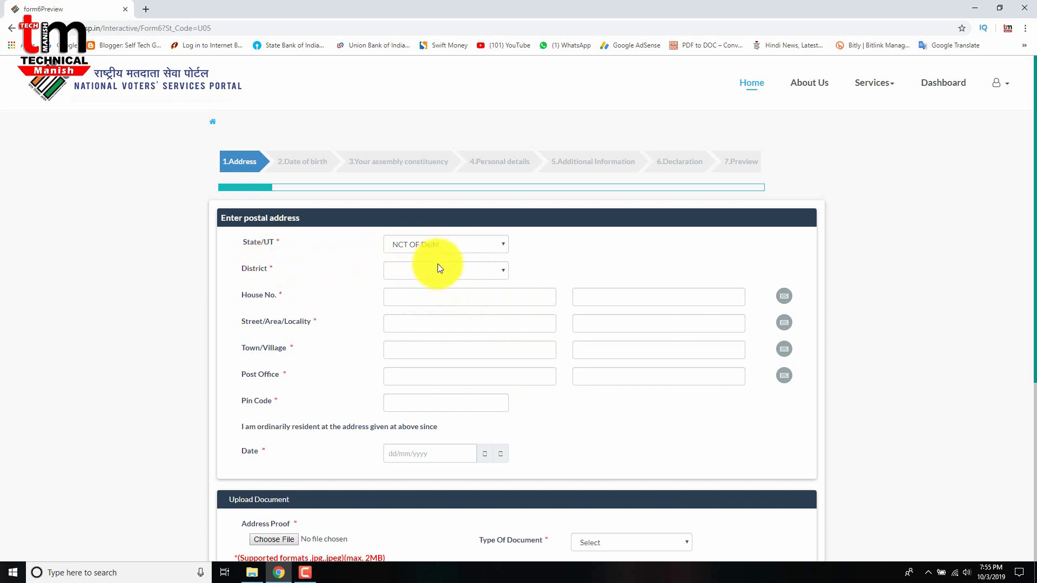
Set the district to SOUTH-EAST and enter the house number in English and Hindi.
{"action": "left_click", "coordinate": [491, 270]}
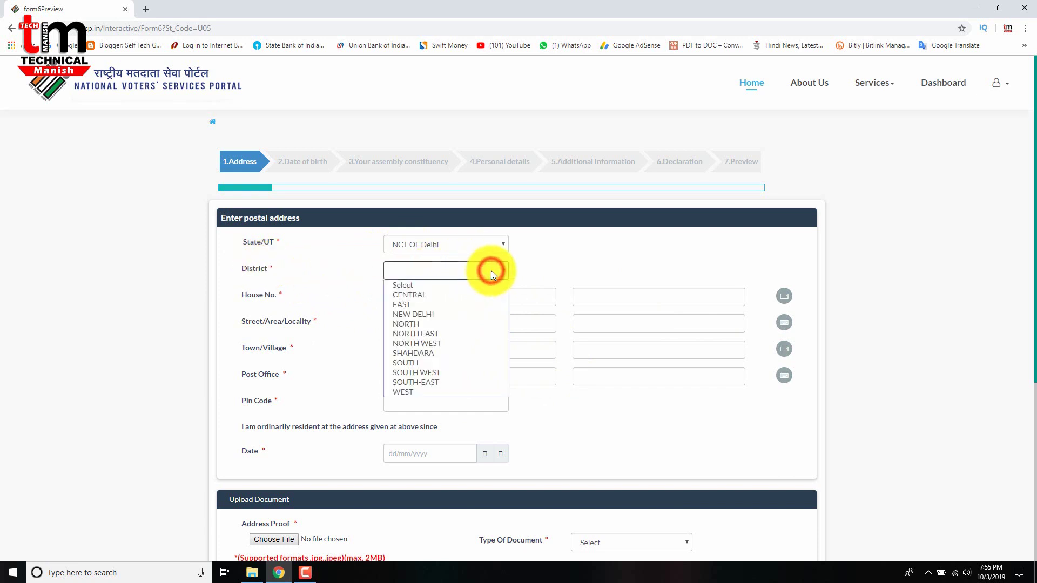
{"action": "left_click", "coordinate": [425, 382]}
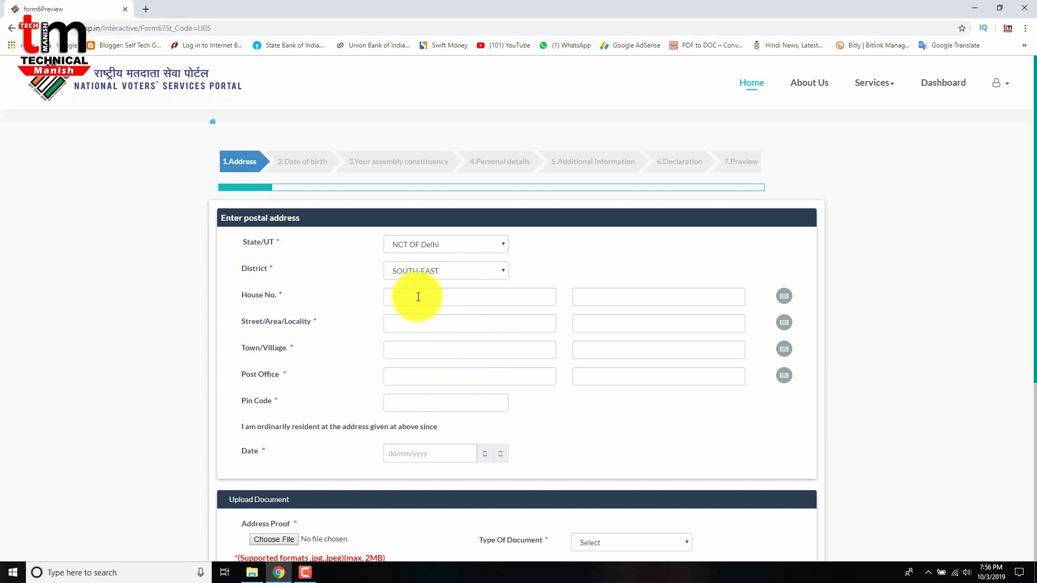
{"action": "left_click", "coordinate": [418, 297]}
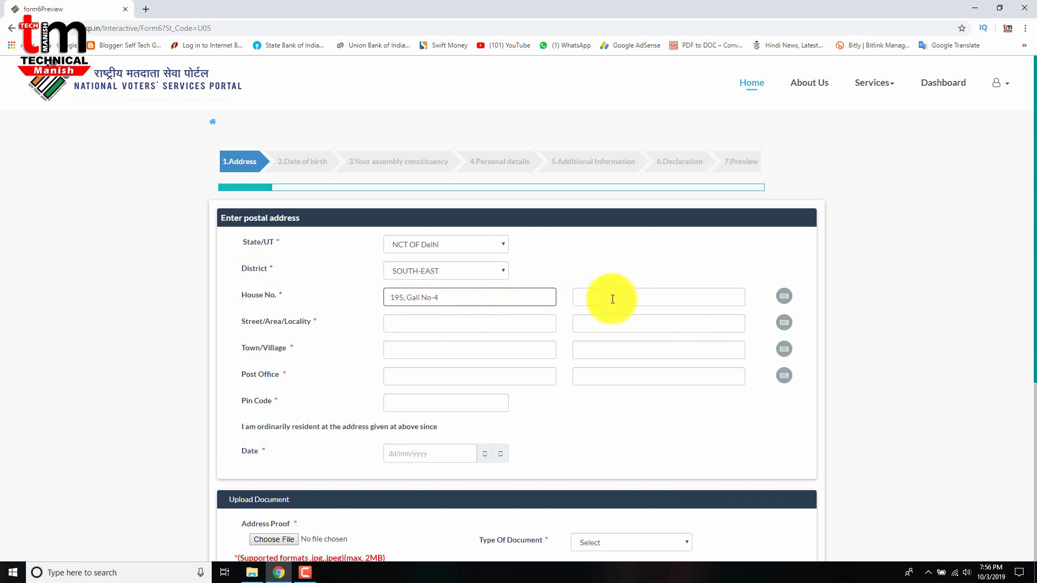
{"action": "left_click", "coordinate": [636, 297]}
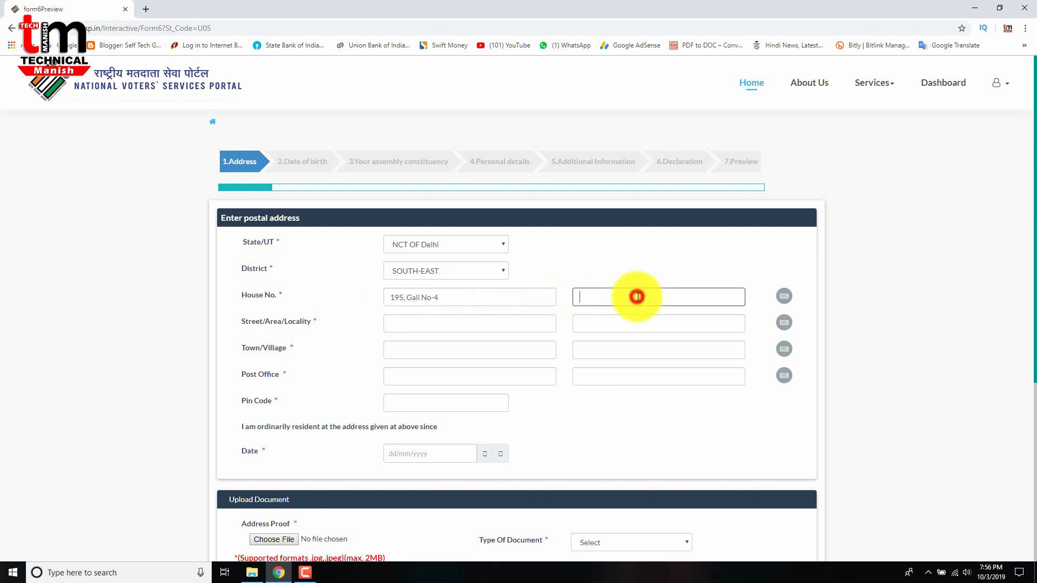
{"action": "left_click", "coordinate": [586, 313]}
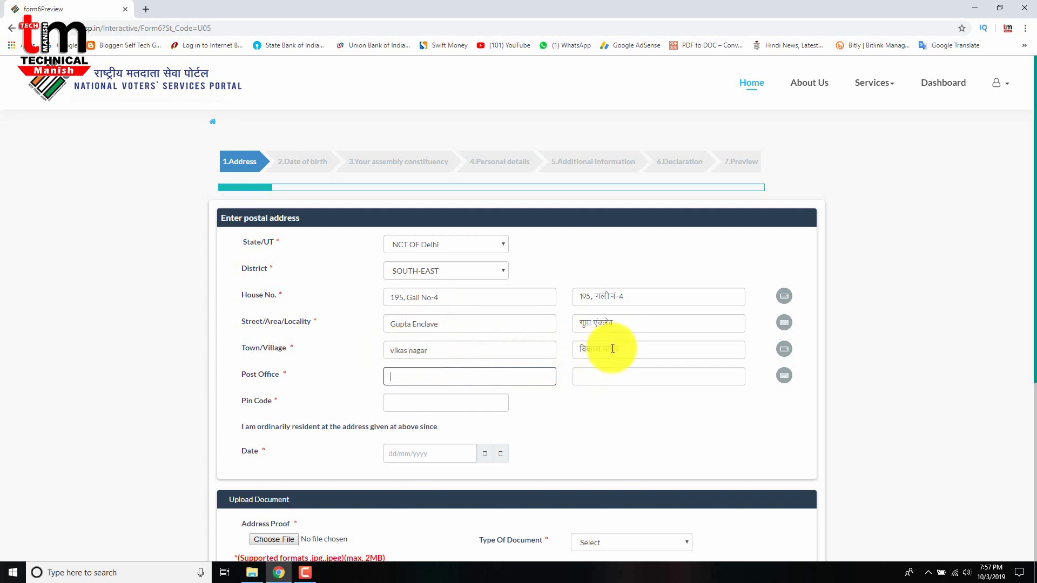
Place the caret at the end of the Hindi town name and open a new browser tab.
{"action": "left_click", "coordinate": [611, 349]}
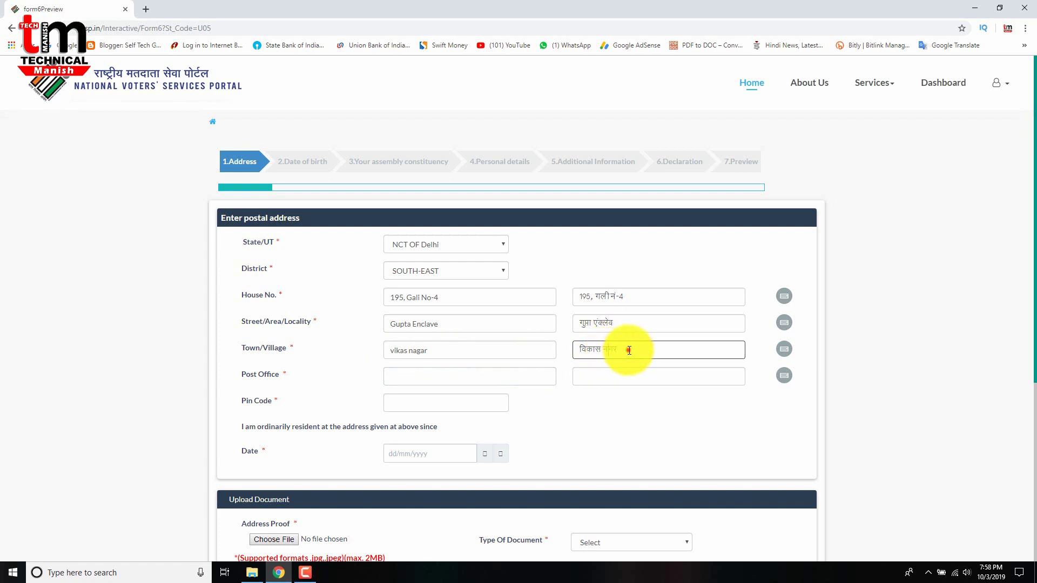
{"action": "left_click", "coordinate": [625, 350]}
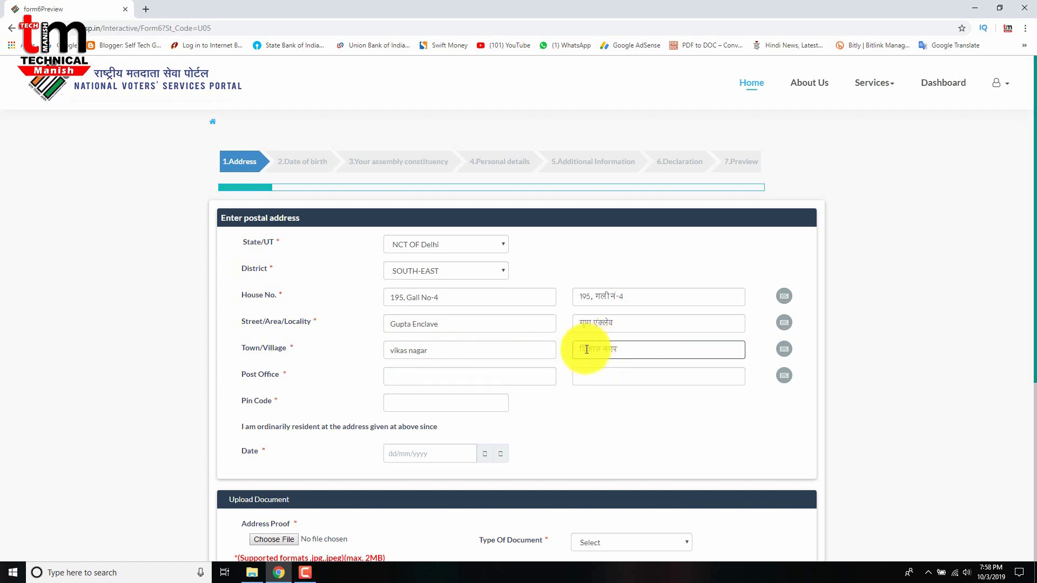
{"action": "left_click", "coordinate": [147, 9]}
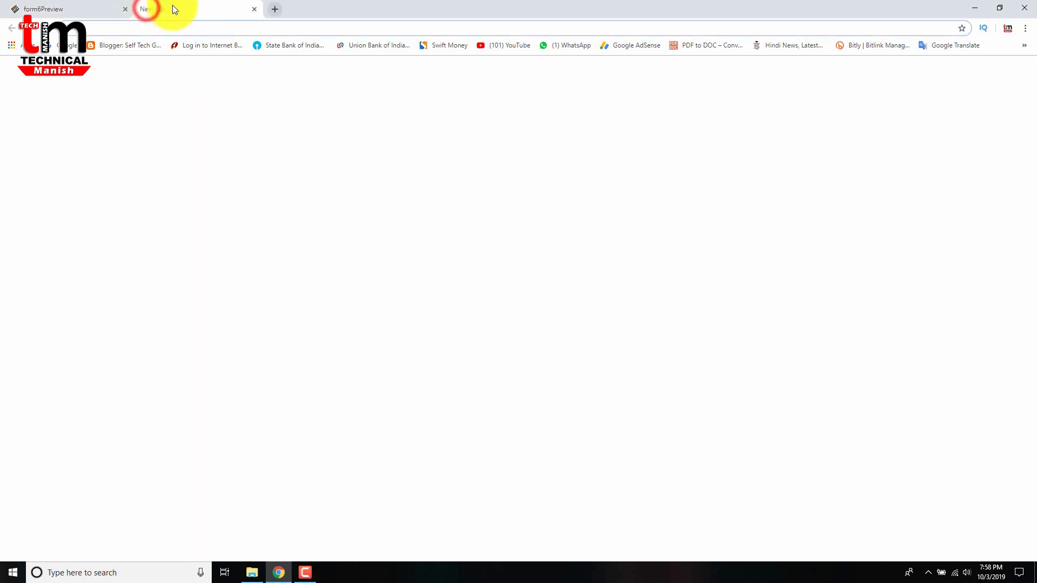
Get नगर in Google Translate by typing 'nagar' in the Hindi box and copy it.
{"action": "left_click", "coordinate": [953, 47]}
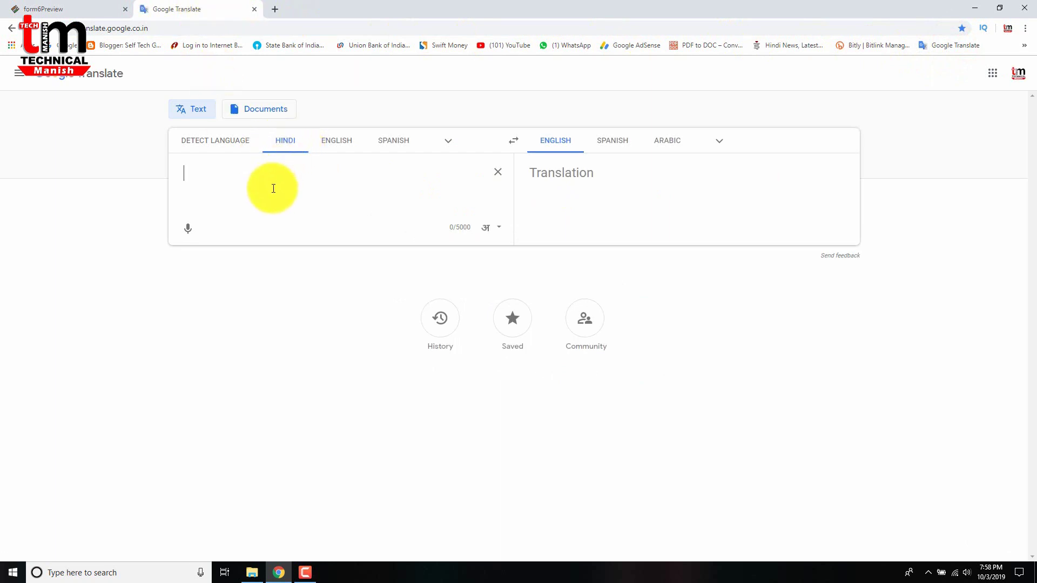
{"action": "left_click", "coordinate": [43, 9]}
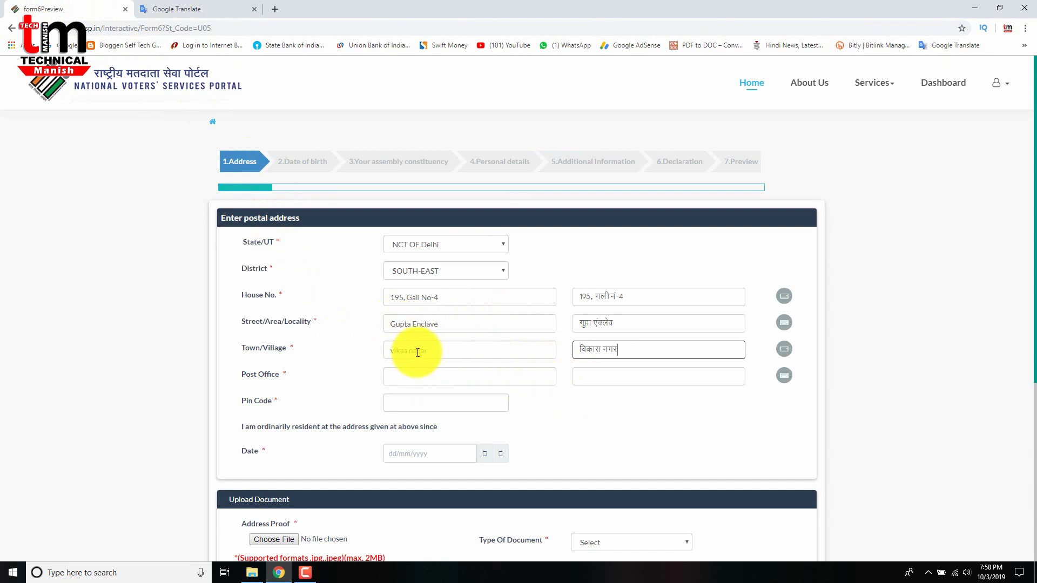
{"action": "left_click", "coordinate": [193, 9]}
{"action": "left_click", "coordinate": [251, 179]}
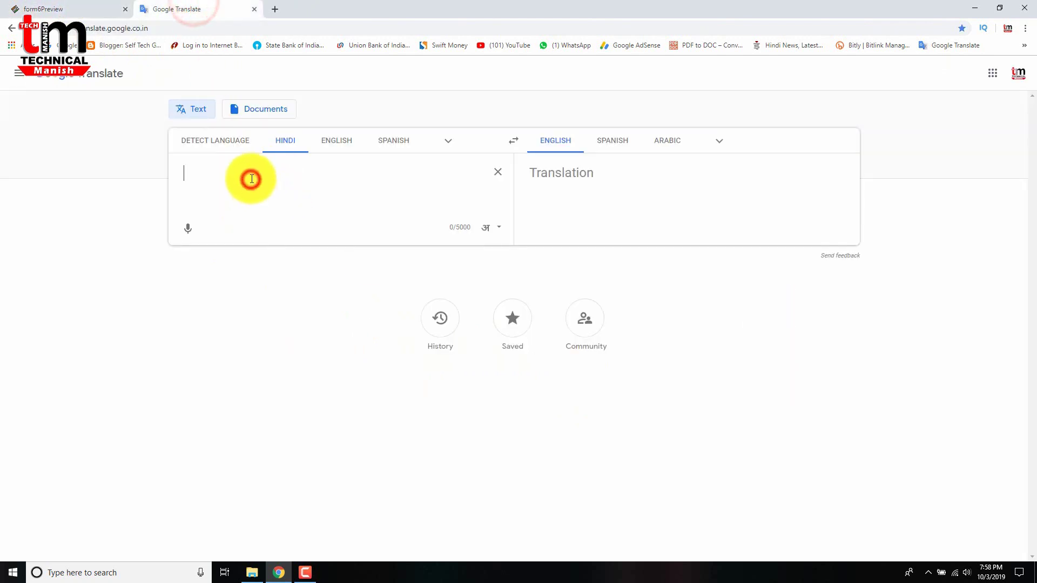
{"action": "type", "text": "nagar"}
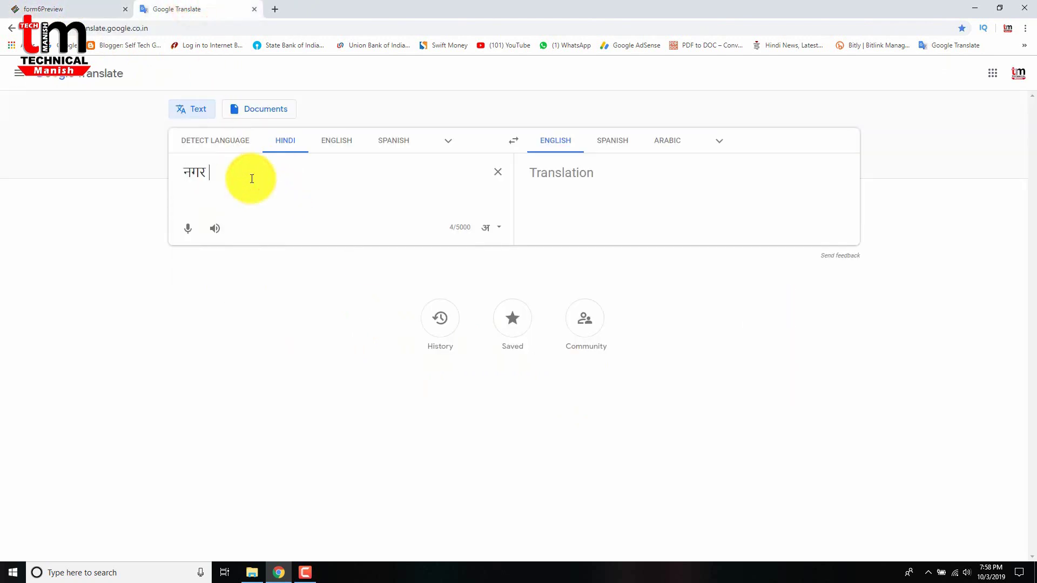
{"action": "left_click_drag", "start_coordinate": [204, 171], "coordinate": [186, 170]}
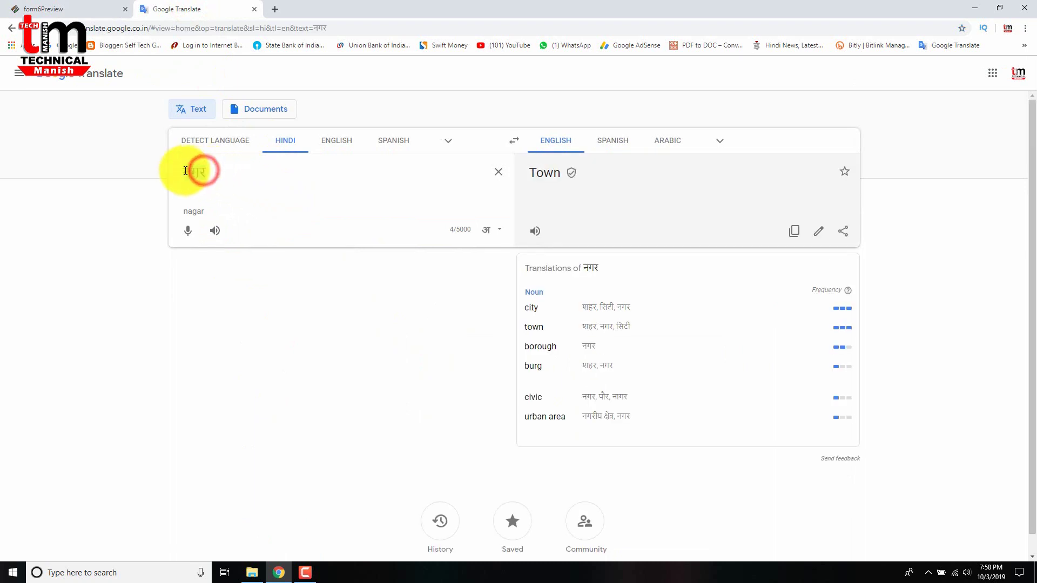
{"action": "right_click", "coordinate": [197, 171]}
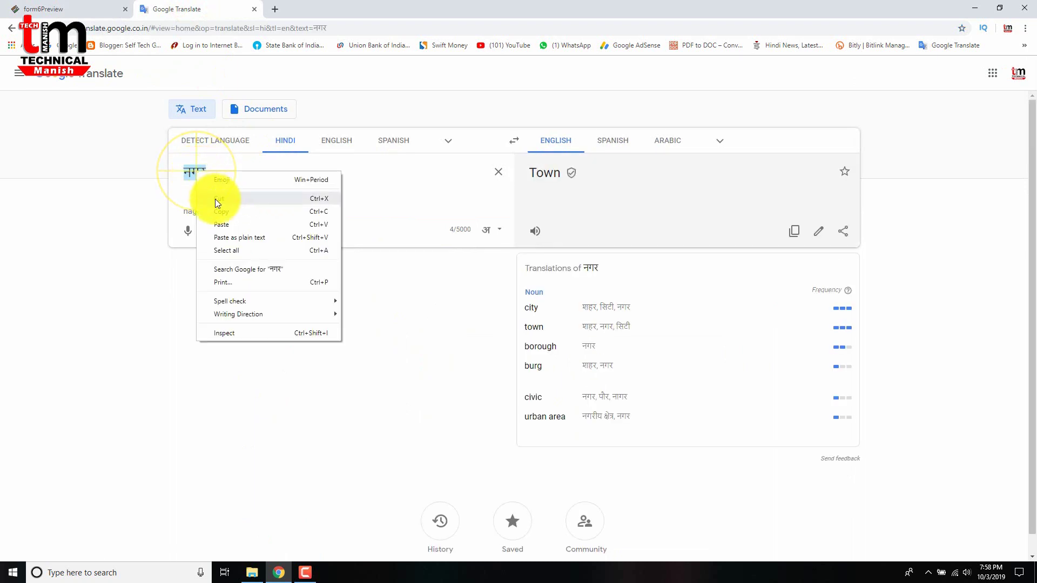
{"action": "left_click", "coordinate": [220, 211]}
Replace the misspelled Hindi town word with the pasted नगर.
{"action": "left_click", "coordinate": [78, 7]}
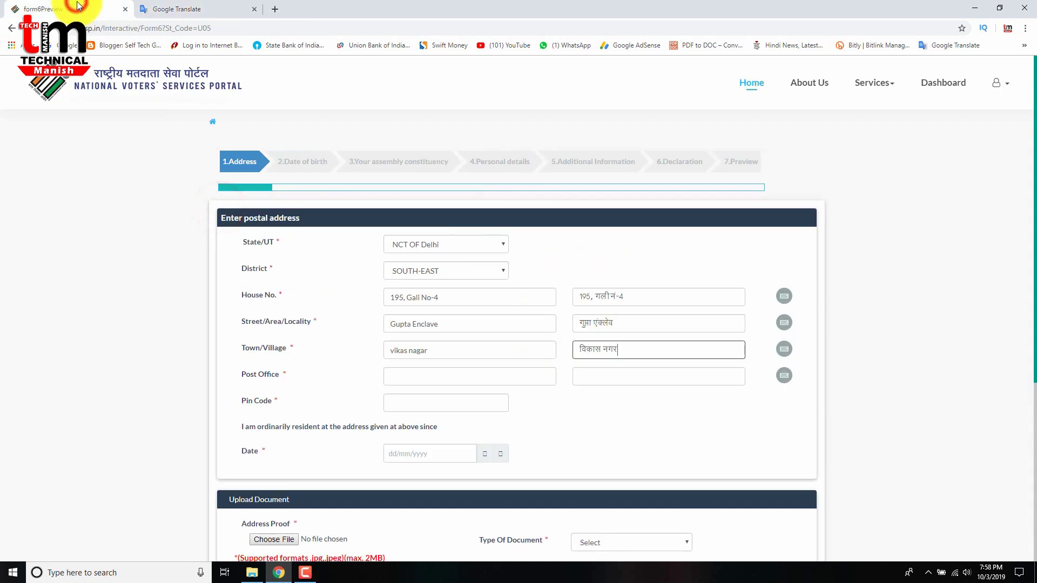
{"action": "double_click", "coordinate": [621, 349]}
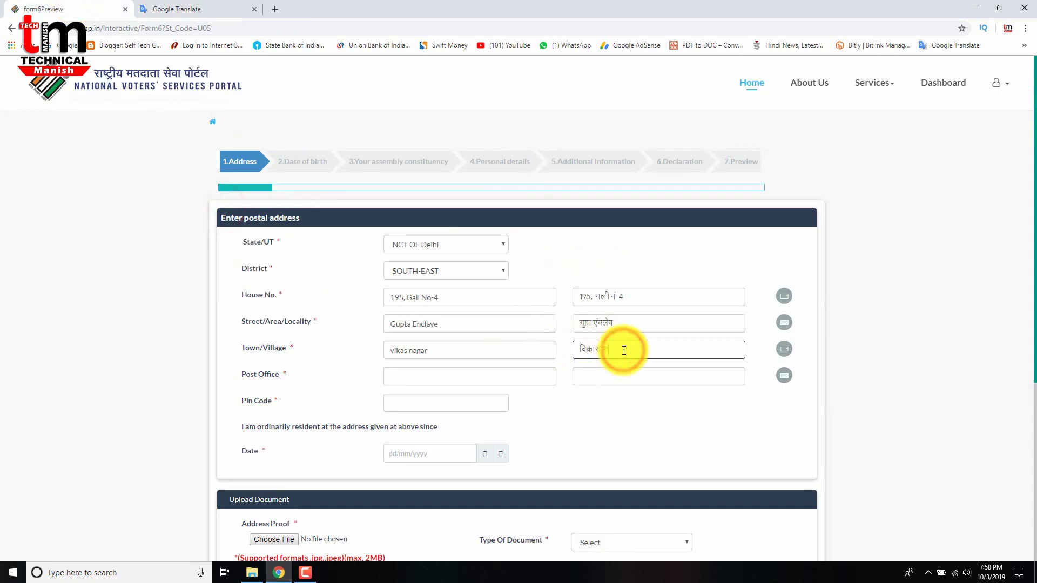
{"action": "key", "text": "BackSpace"}
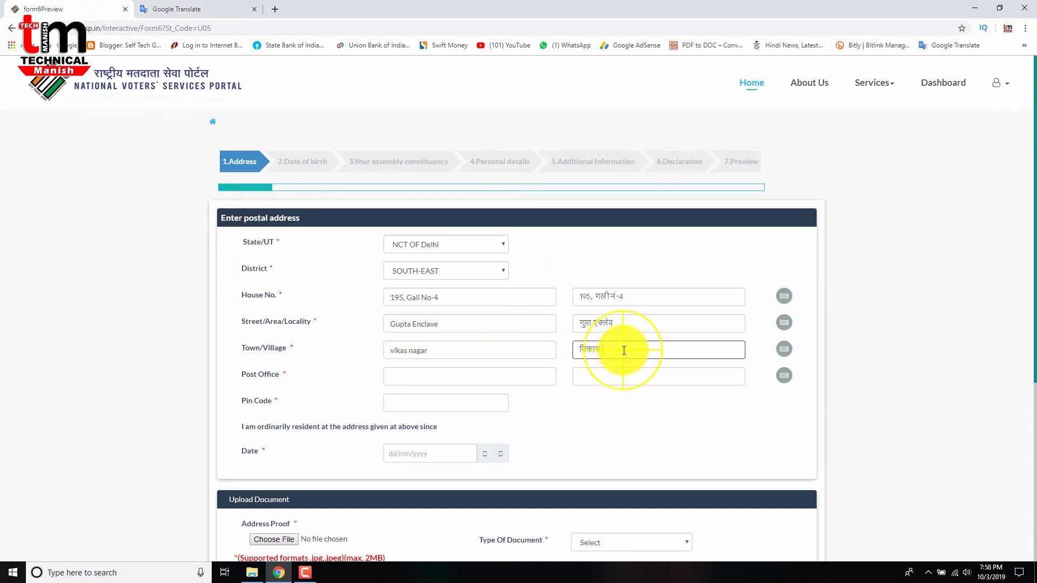
{"action": "right_click", "coordinate": [622, 348]}
{"action": "left_click", "coordinate": [646, 432]}
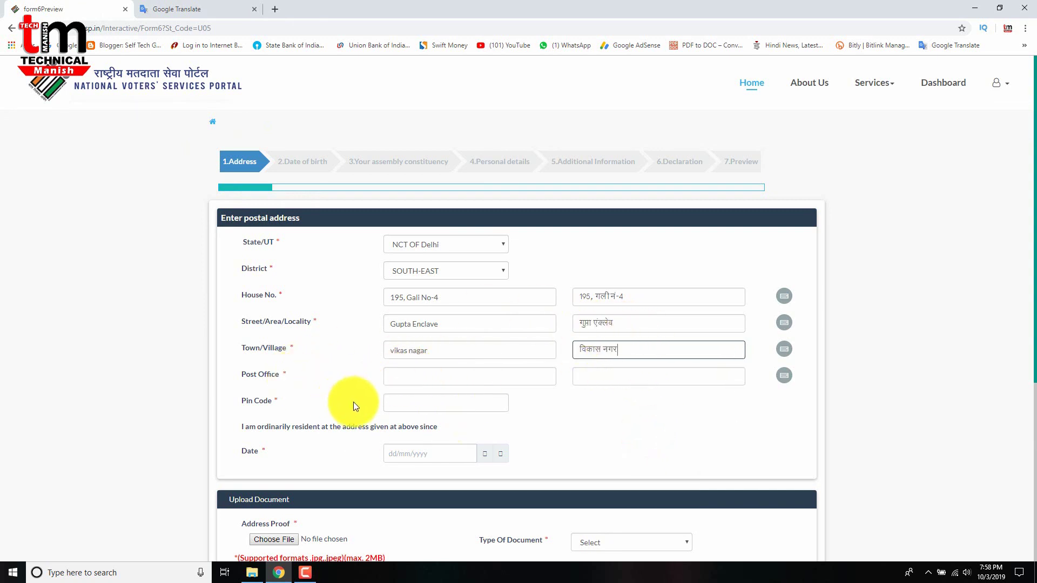
{"action": "left_click", "coordinate": [463, 375]}
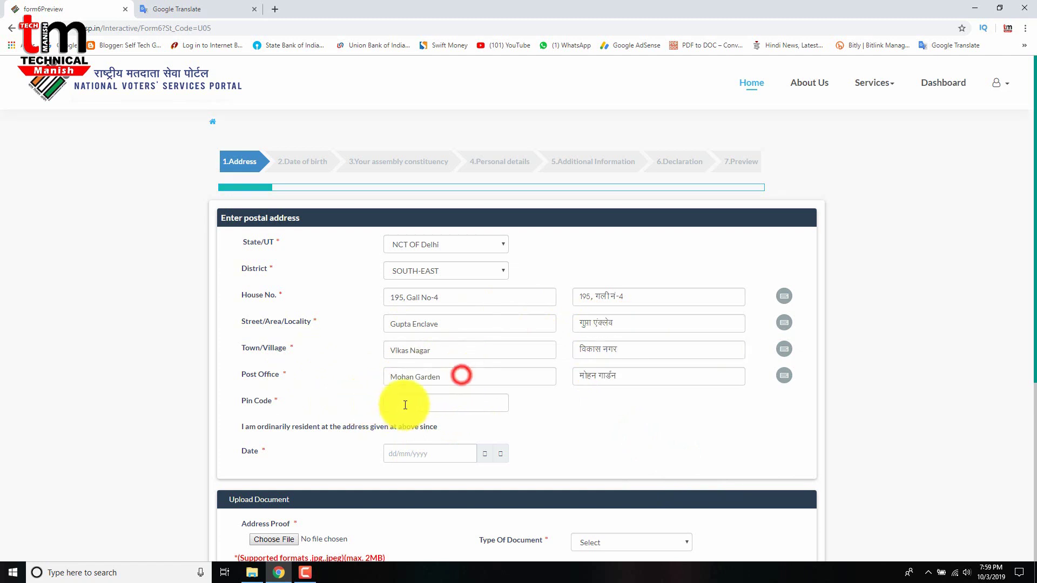
{"action": "left_click", "coordinate": [418, 403]}
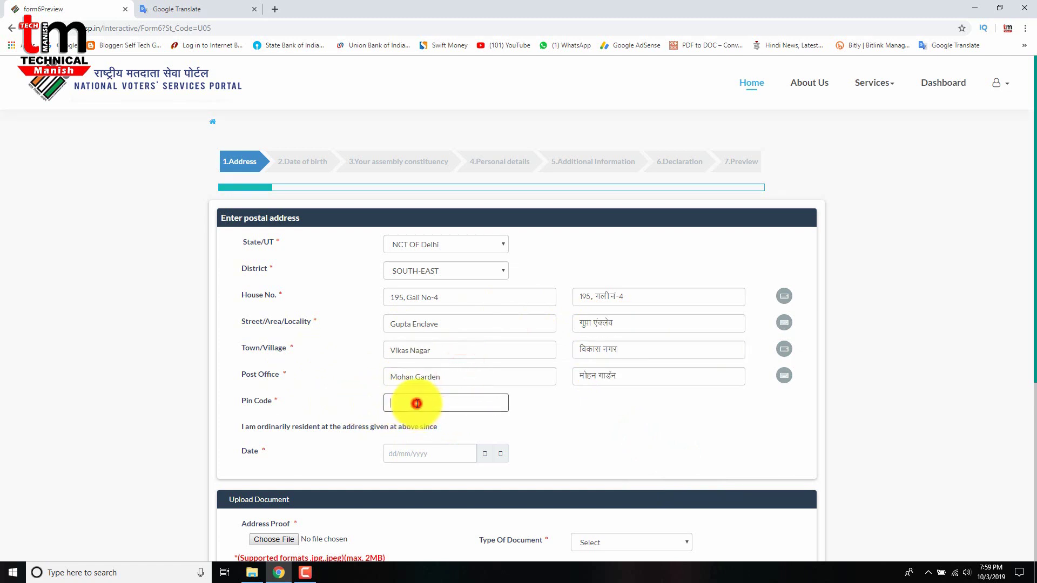
{"action": "type", "text": "110059"}
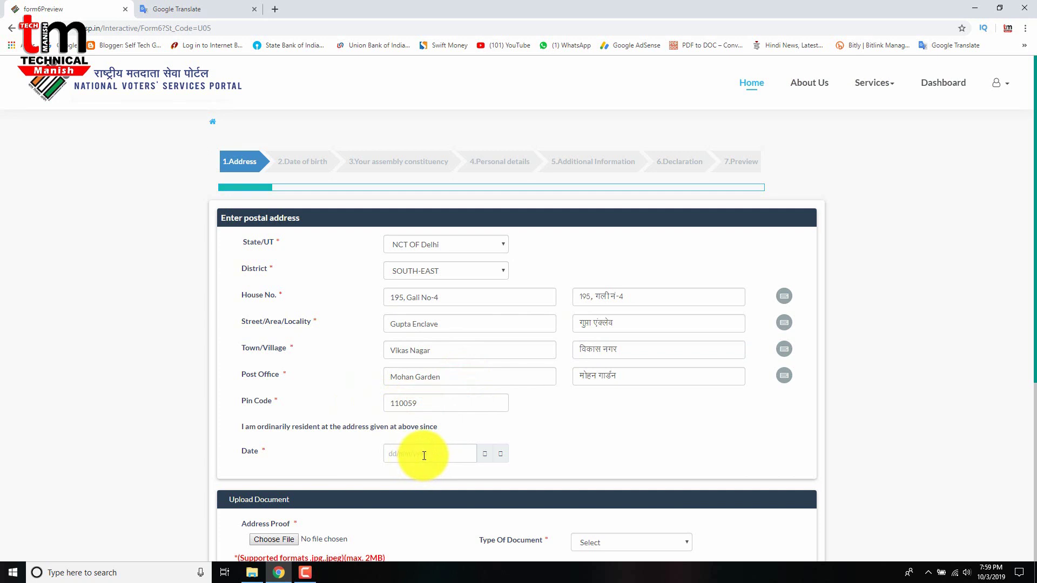
{"action": "left_click", "coordinate": [458, 451]}
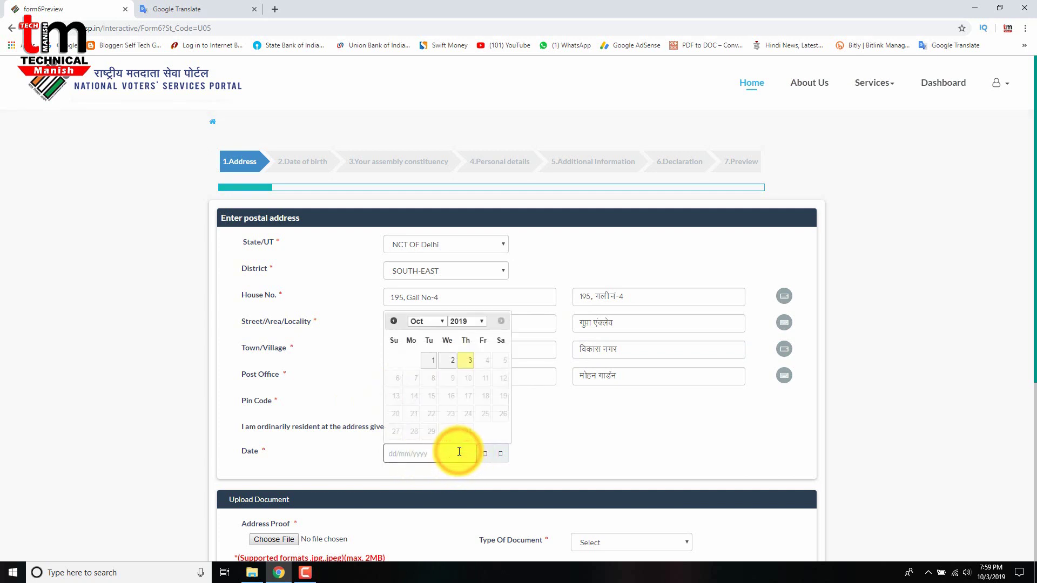
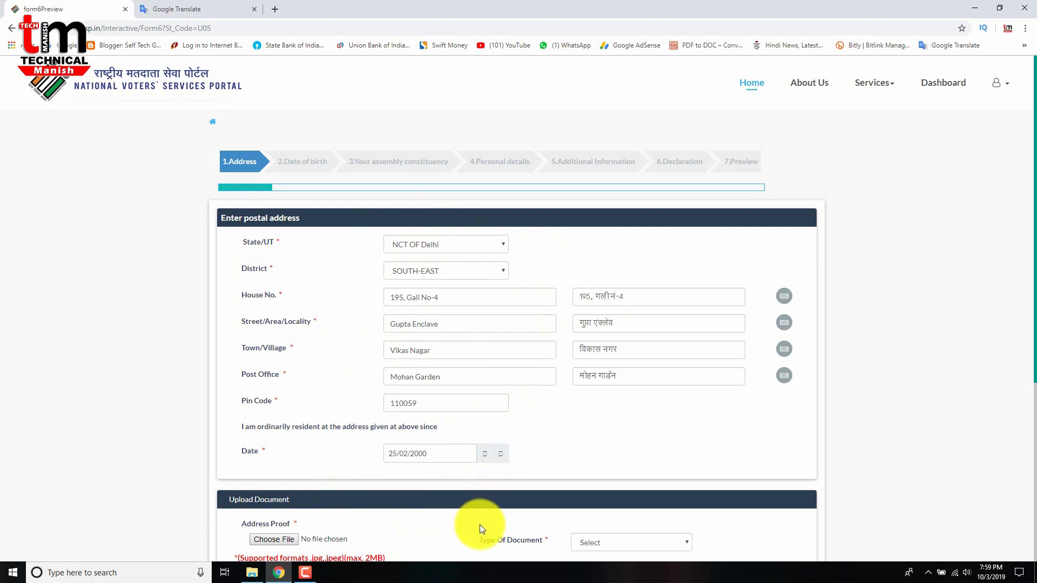
Choose Electricity Bill as the address proof document type.
{"action": "scroll", "coordinate": [479, 523], "scroll_direction": "down", "scroll_amount": 5}
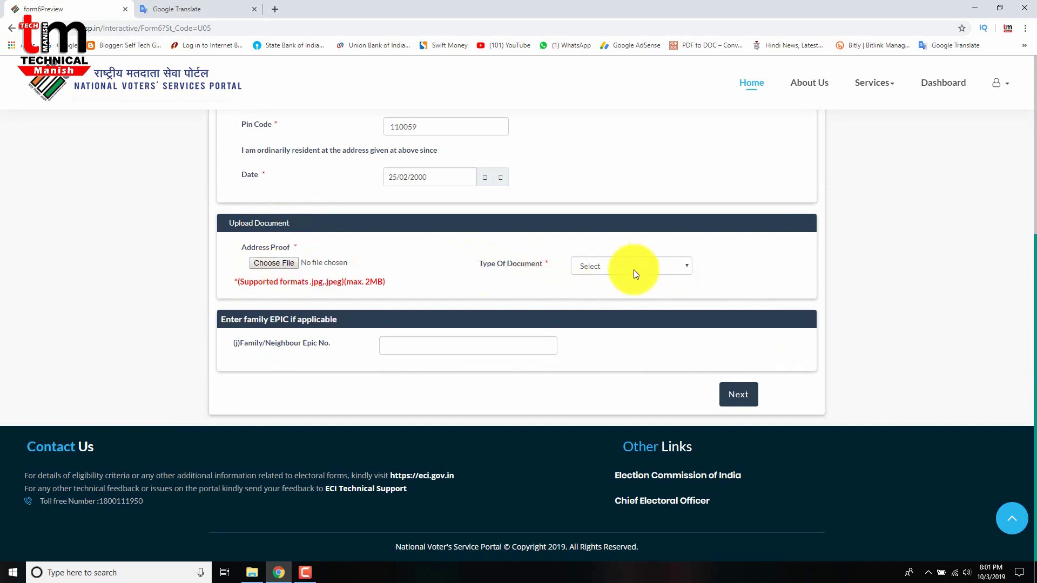
{"action": "left_click", "coordinate": [656, 267]}
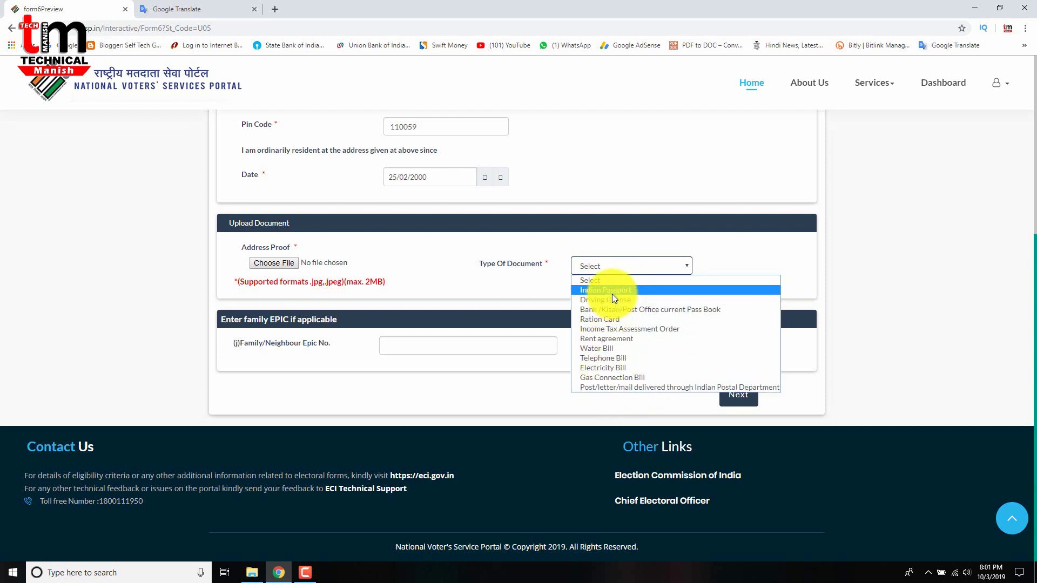
{"action": "left_click", "coordinate": [608, 367]}
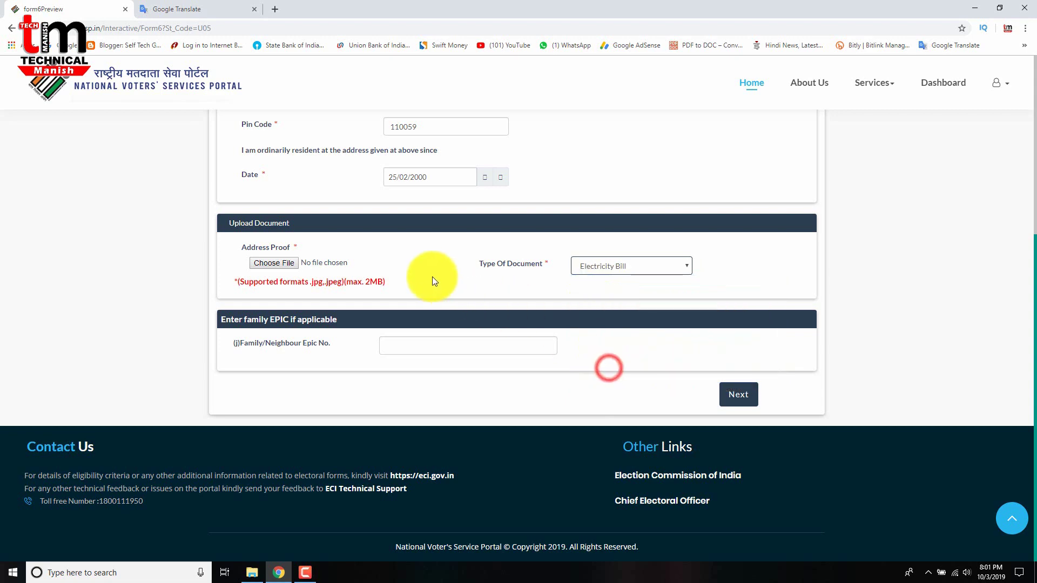
Attach the scanned document from Downloads as the address proof.
{"action": "left_click", "coordinate": [276, 264]}
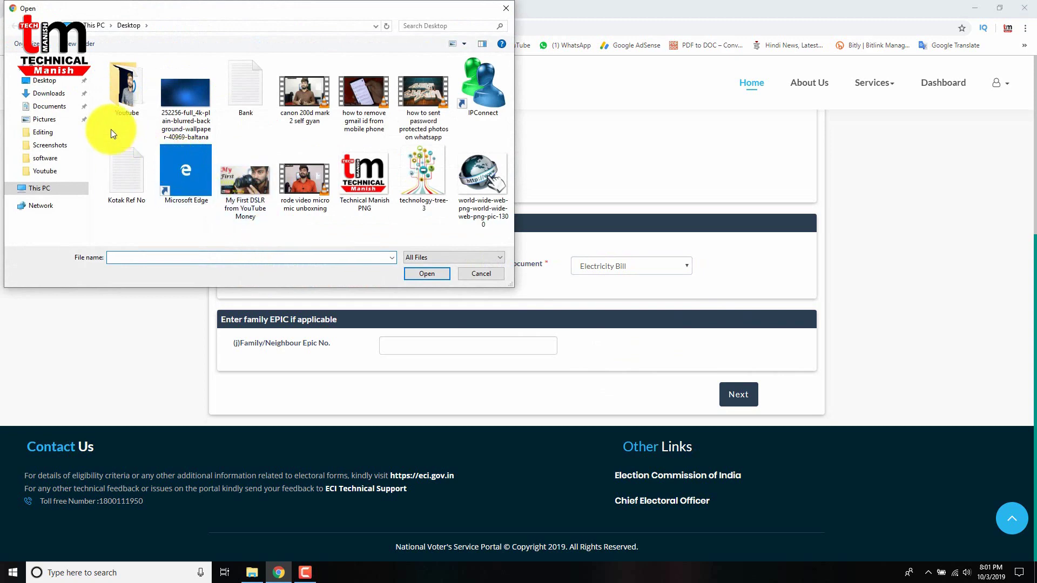
{"action": "left_click", "coordinate": [50, 96]}
{"action": "left_click", "coordinate": [299, 83]}
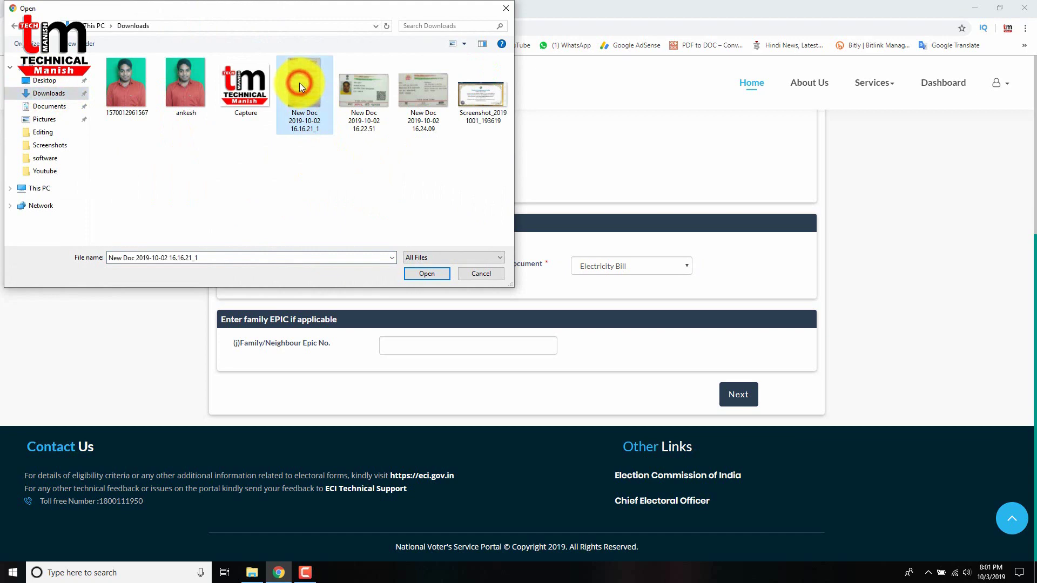
{"action": "left_click", "coordinate": [435, 278]}
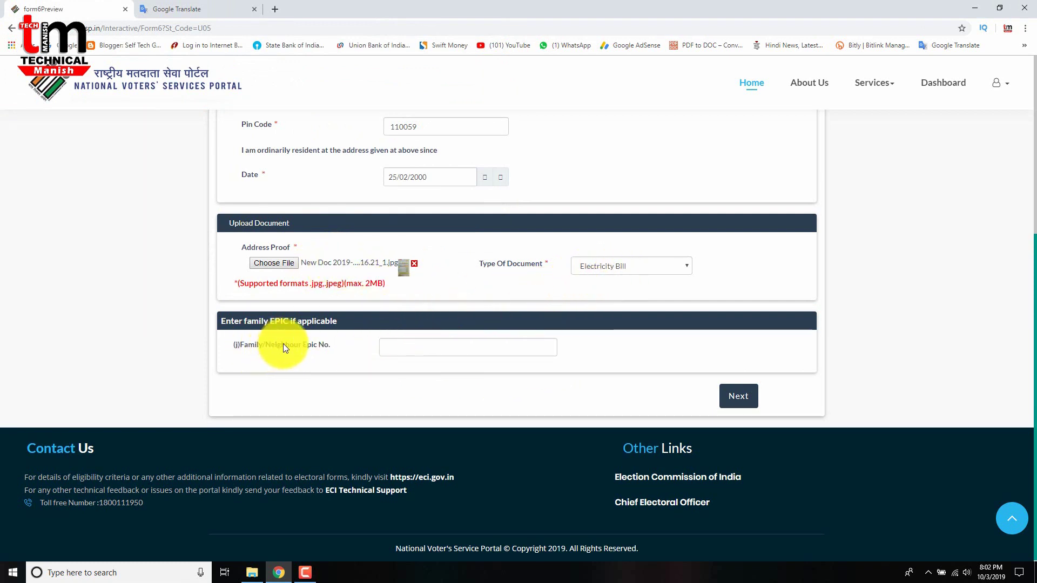
Enter the family member's EPIC number and advance to the Date of birth step.
{"action": "left_click", "coordinate": [403, 346]}
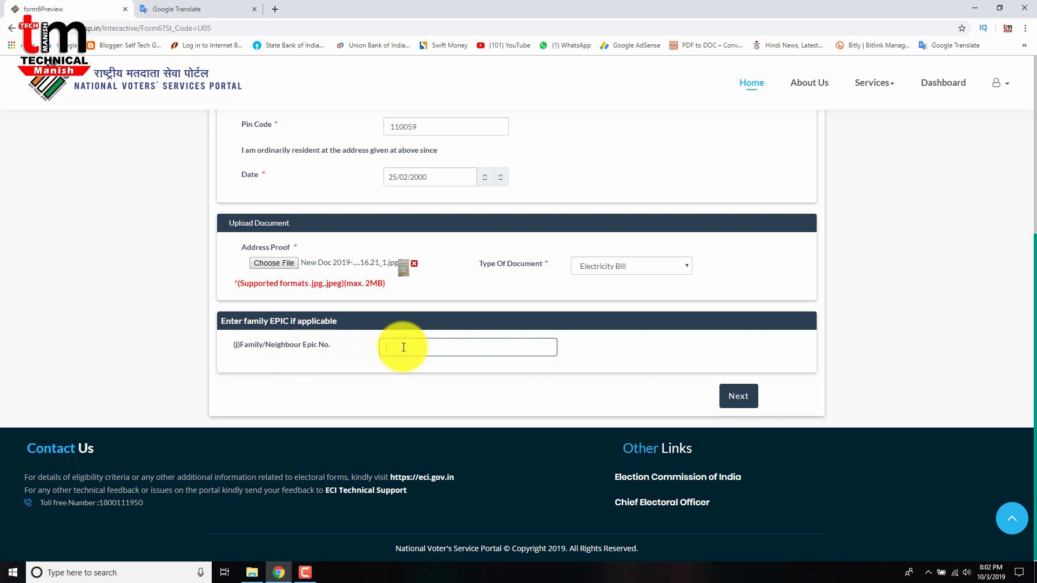
{"action": "left_click", "coordinate": [738, 398]}
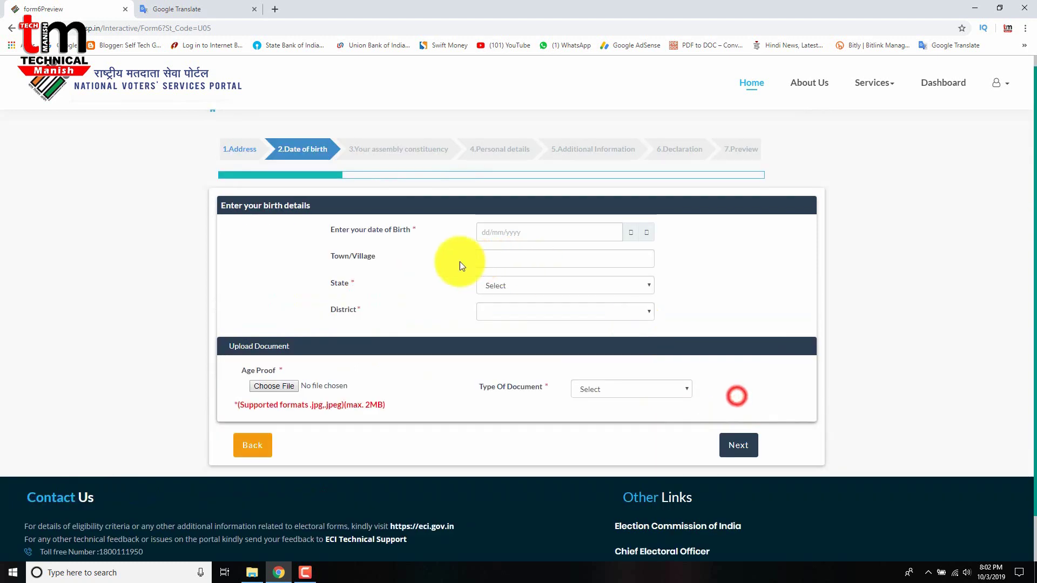
{"action": "left_click", "coordinate": [564, 232]}
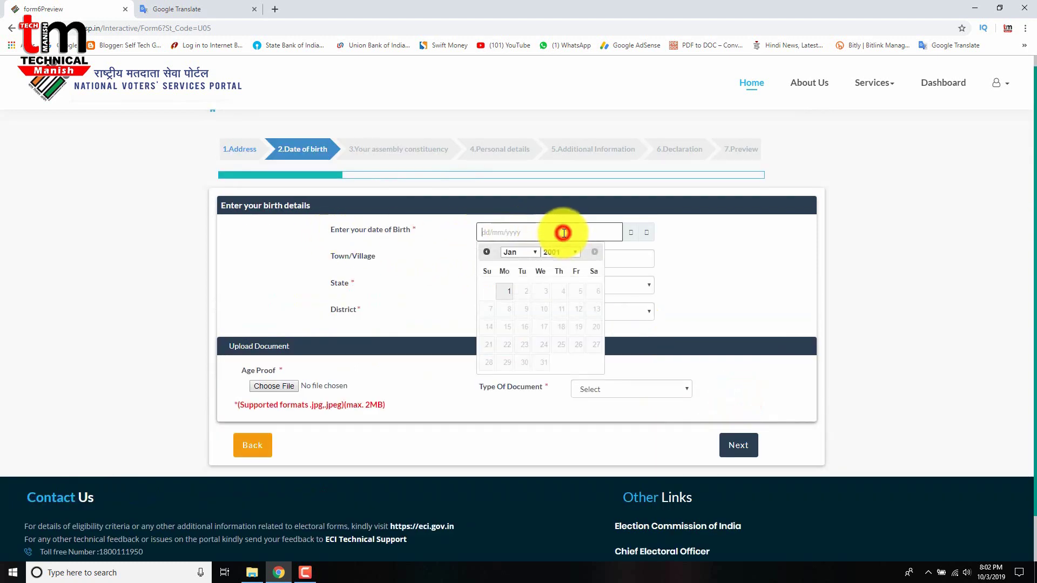
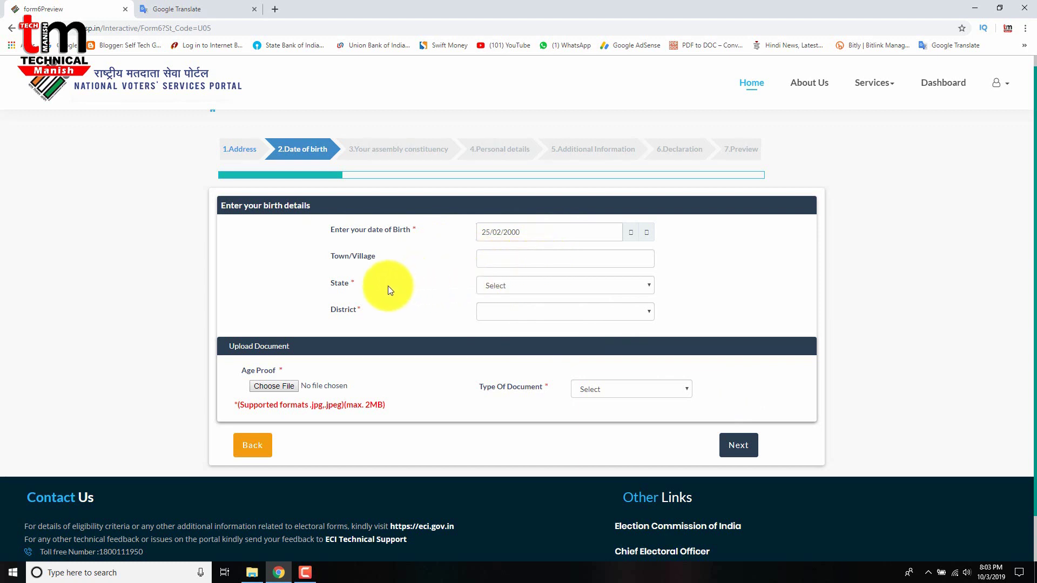
{"action": "left_click", "coordinate": [584, 292]}
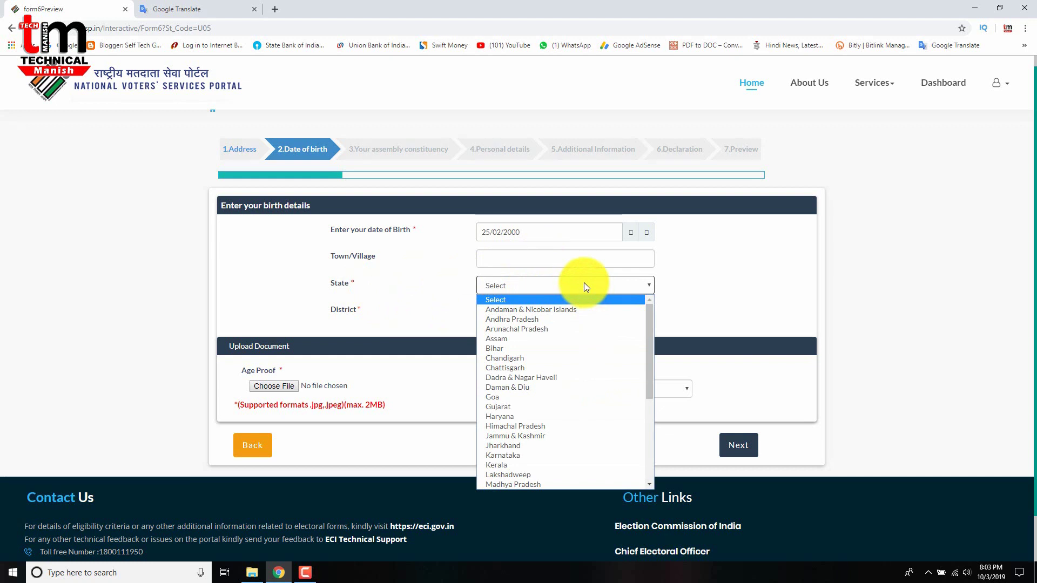
{"action": "left_click", "coordinate": [523, 315]}
{"action": "left_click", "coordinate": [537, 317]}
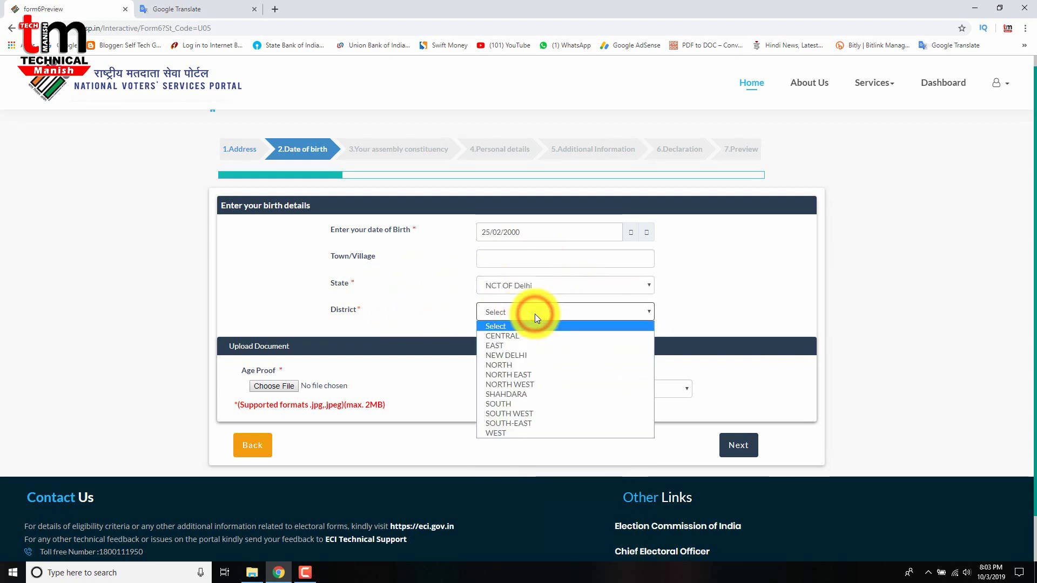
{"action": "left_click", "coordinate": [509, 414]}
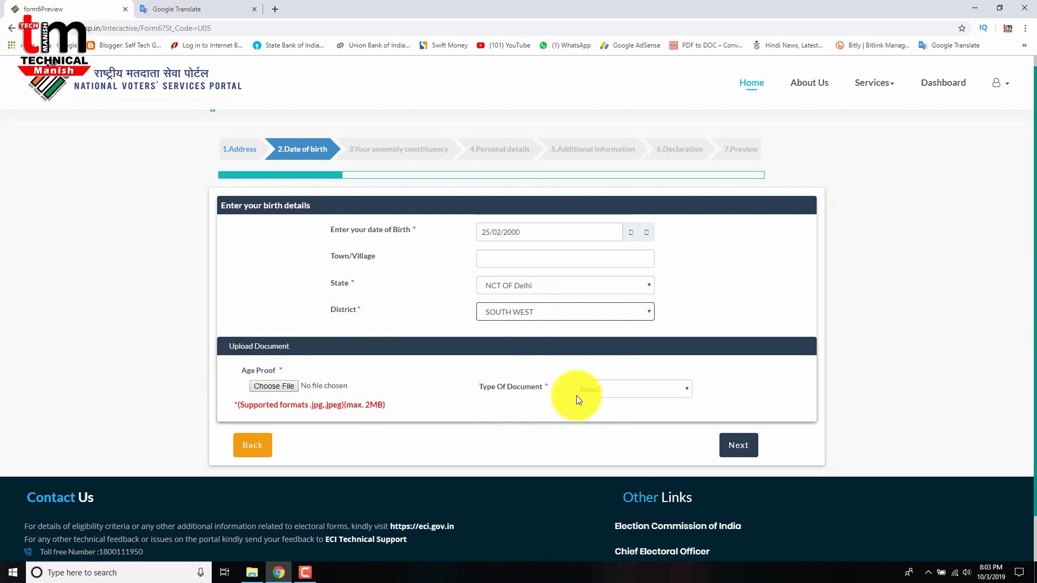
Upload the New Doc 2019-10-02 16.22.51 scan as 'Aadhar letter issued by UIDAI' age proof, then continue.
{"action": "left_click", "coordinate": [647, 390]}
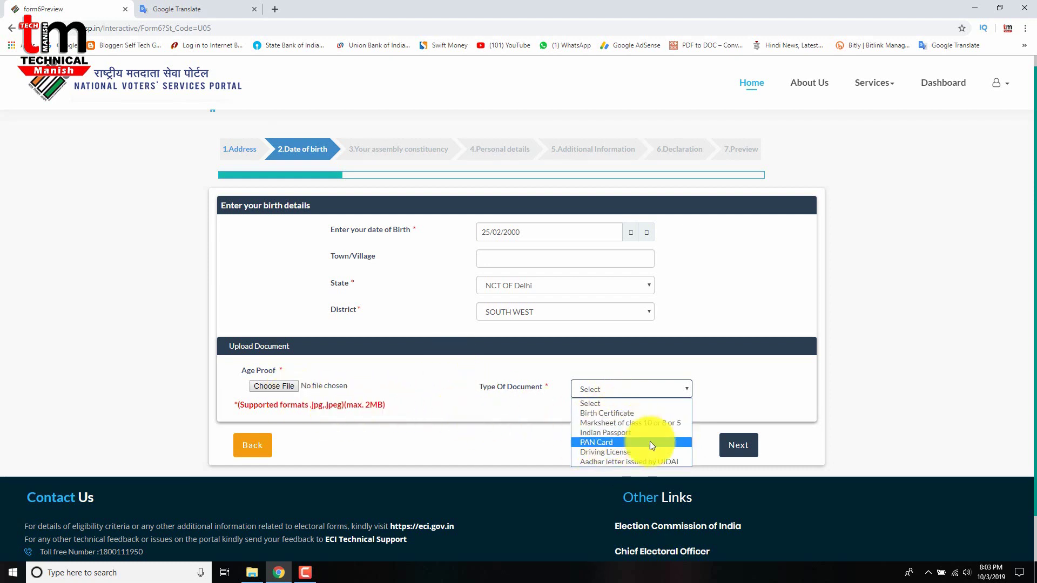
{"action": "left_click", "coordinate": [594, 461]}
{"action": "left_click", "coordinate": [274, 386]}
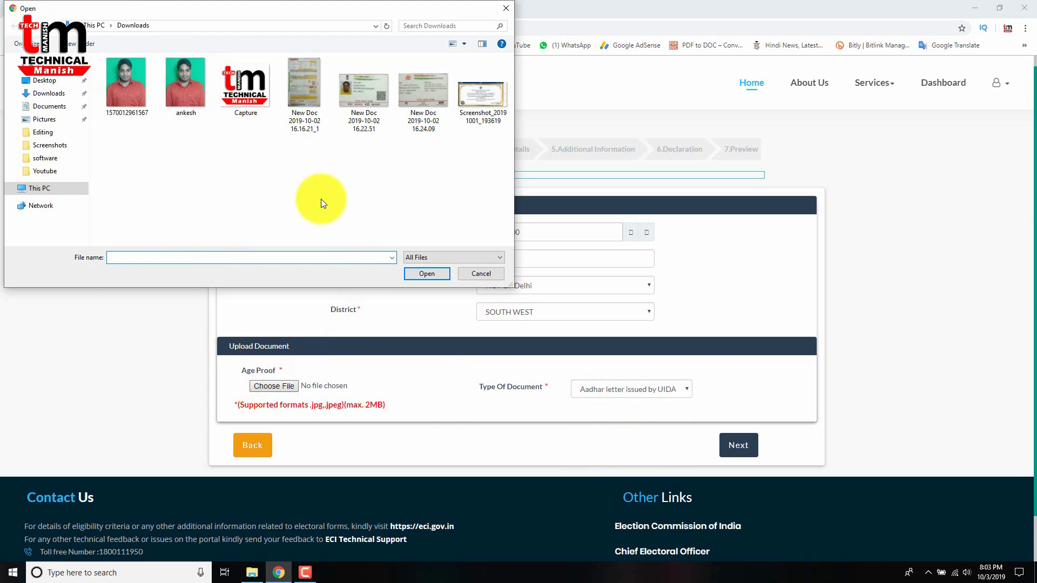
{"action": "left_click", "coordinate": [362, 95]}
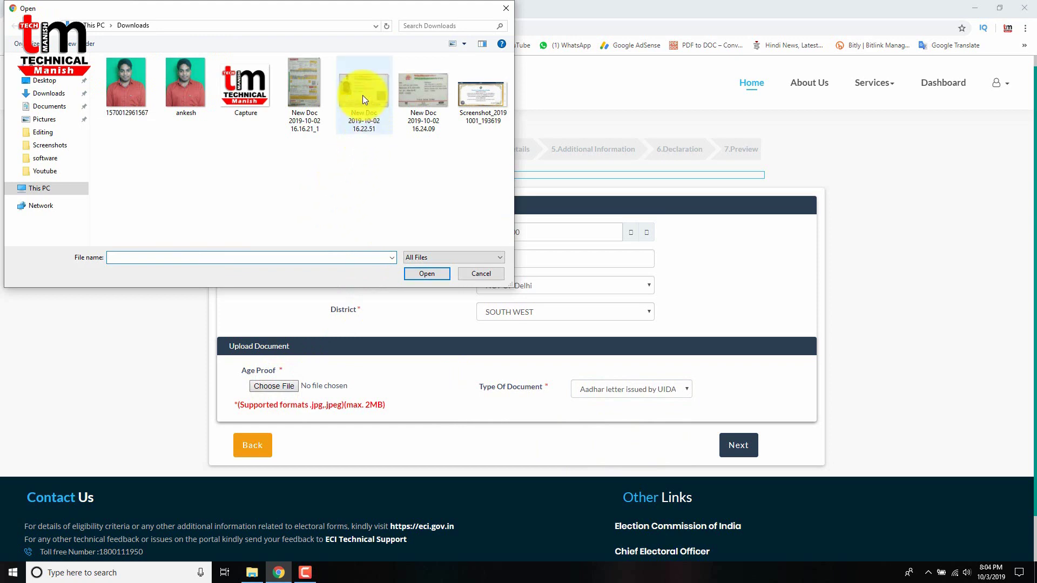
{"action": "left_click", "coordinate": [427, 274]}
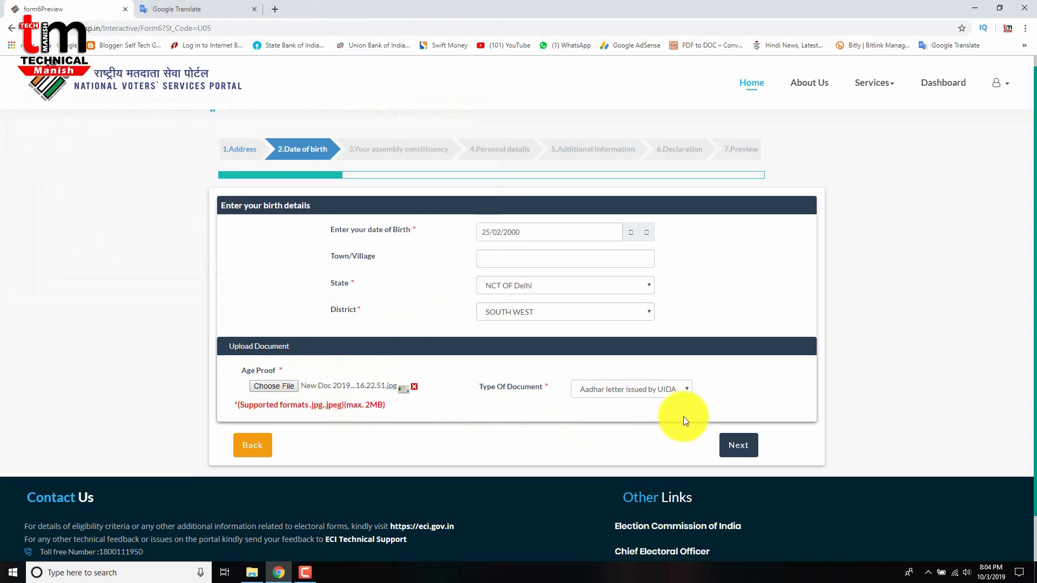
{"action": "left_click", "coordinate": [741, 447]}
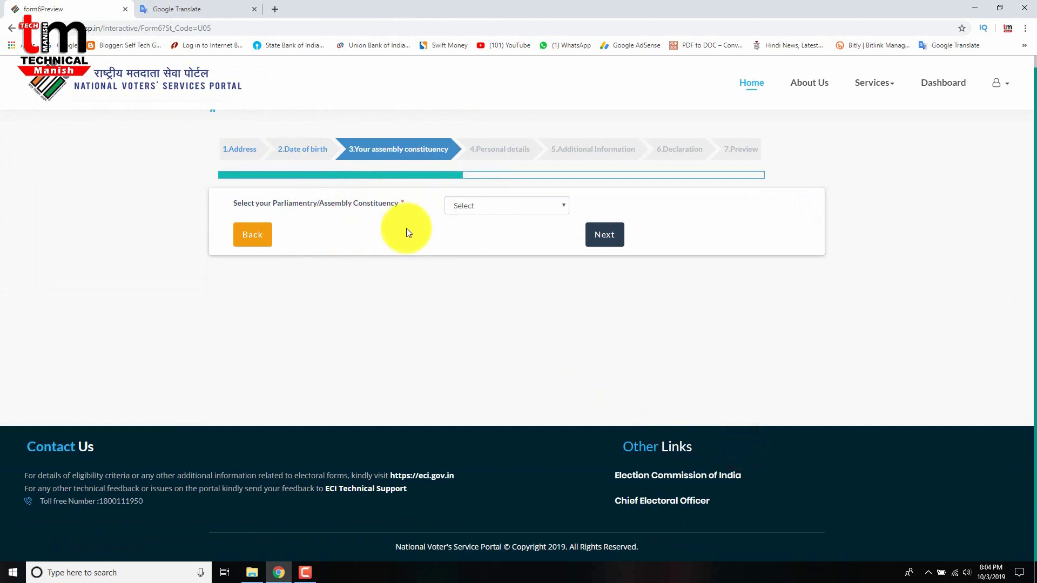
Select the applicant's constituency from the Parliamentary/Assembly Constituency list and continue to Personal details.
{"action": "left_click", "coordinate": [542, 208]}
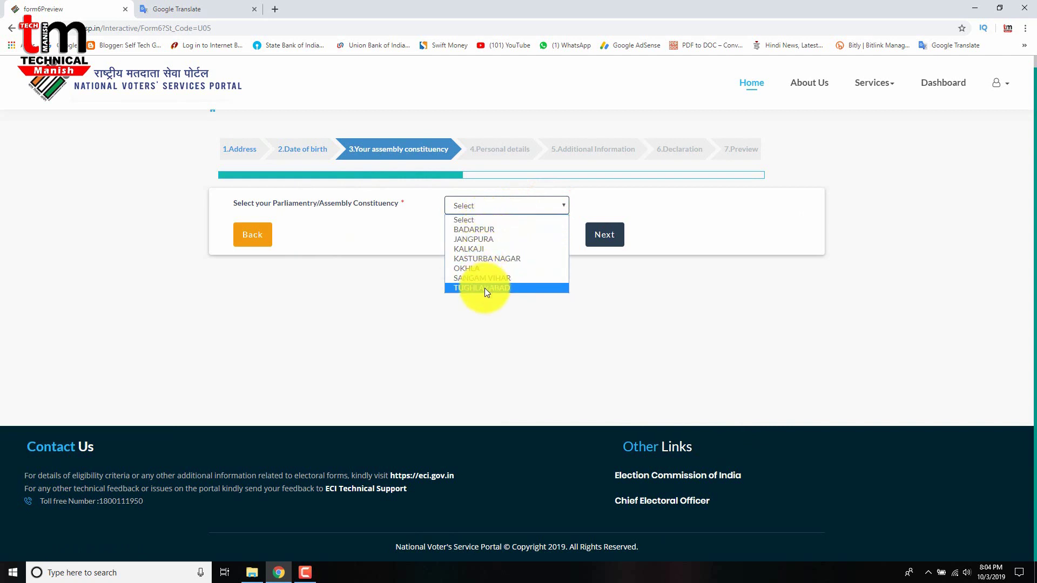
{"action": "left_click", "coordinate": [484, 288]}
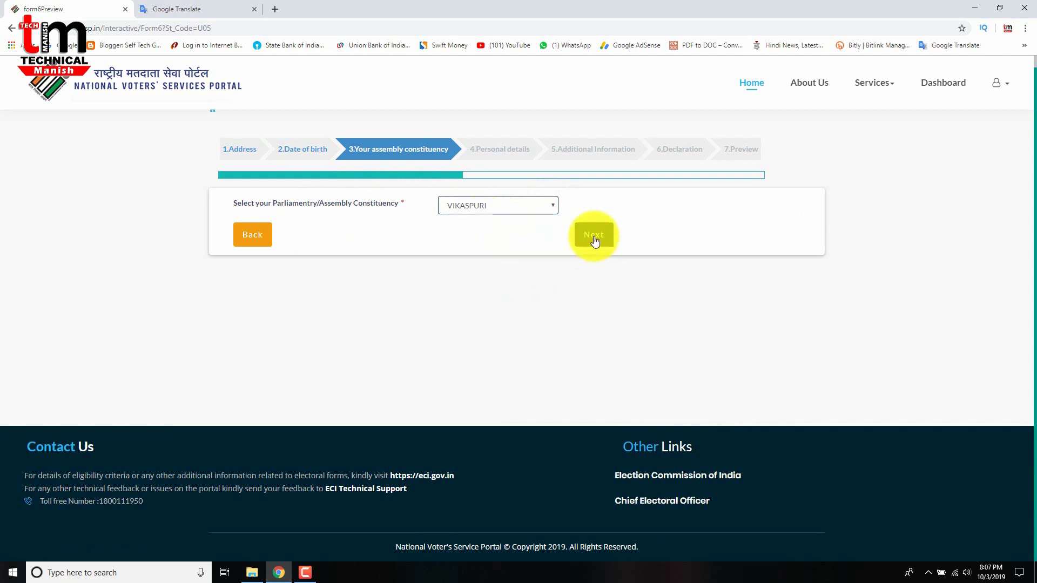
{"action": "left_click", "coordinate": [593, 238]}
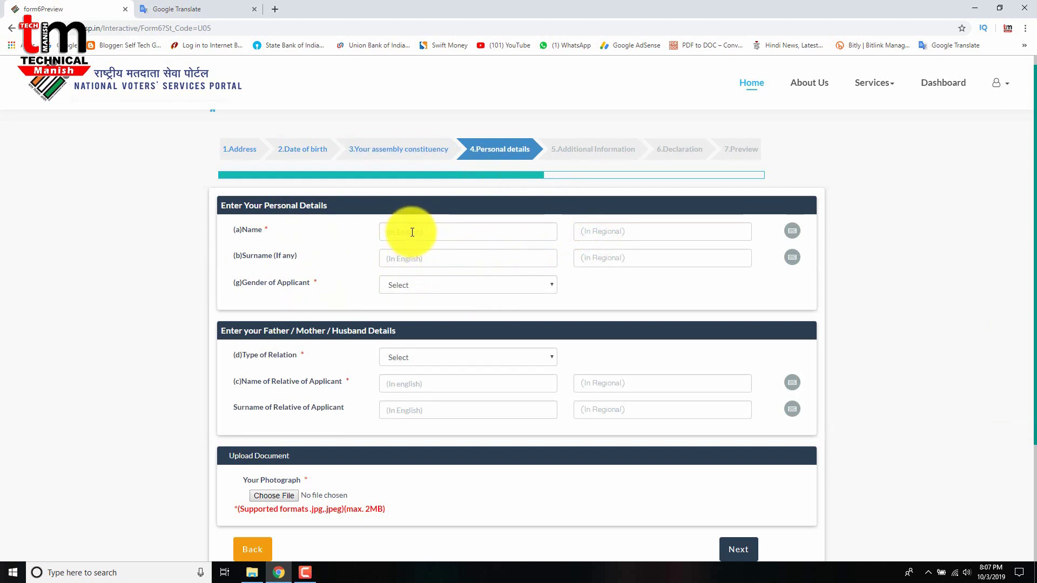
Enter the applicant's first name and surname, checking the Hindi rendering in Google Translate.
{"action": "left_click", "coordinate": [412, 232]}
{"action": "key", "text": "Tab"}
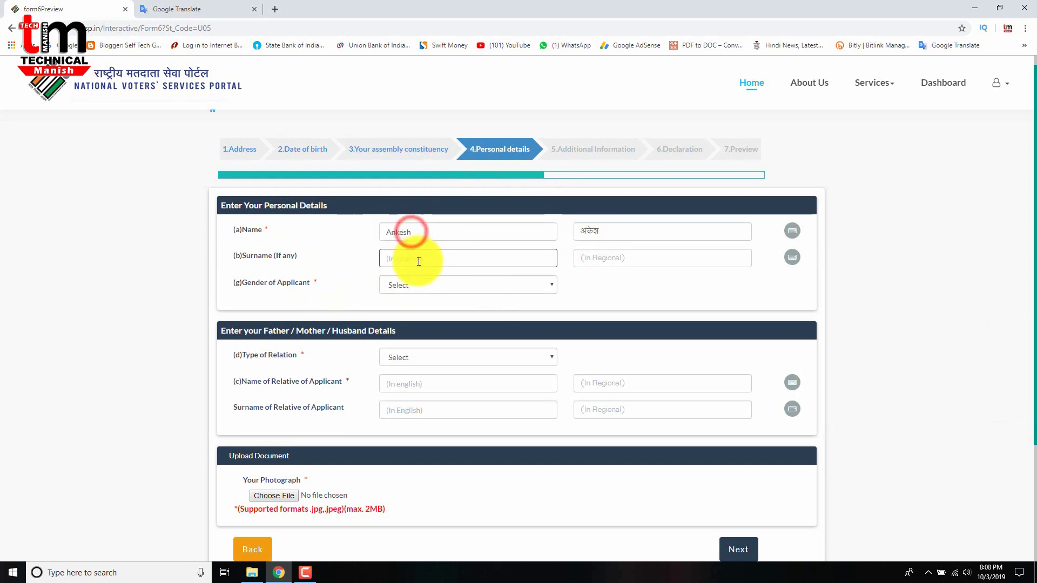
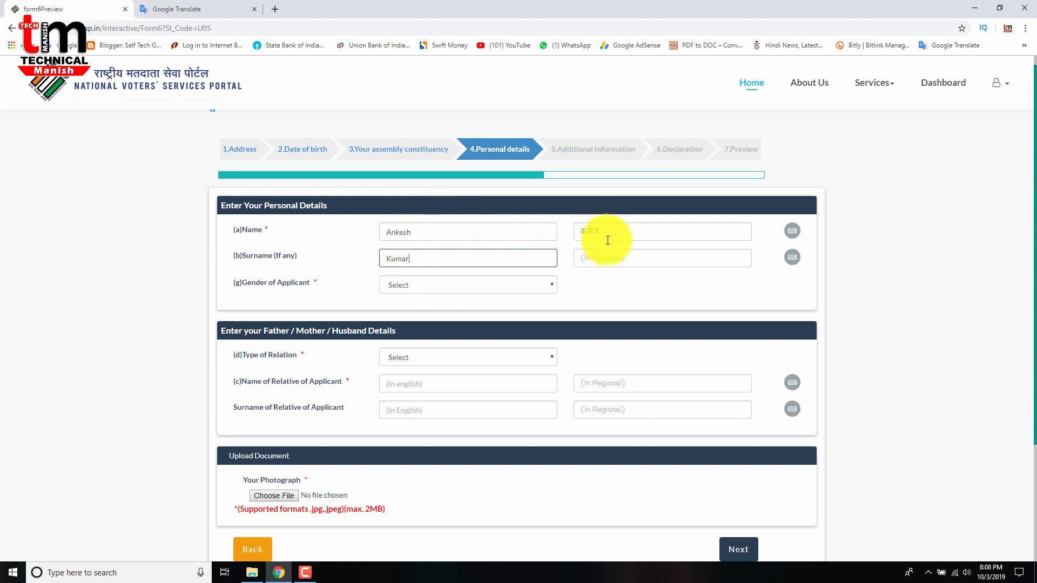
{"action": "left_click", "coordinate": [540, 304]}
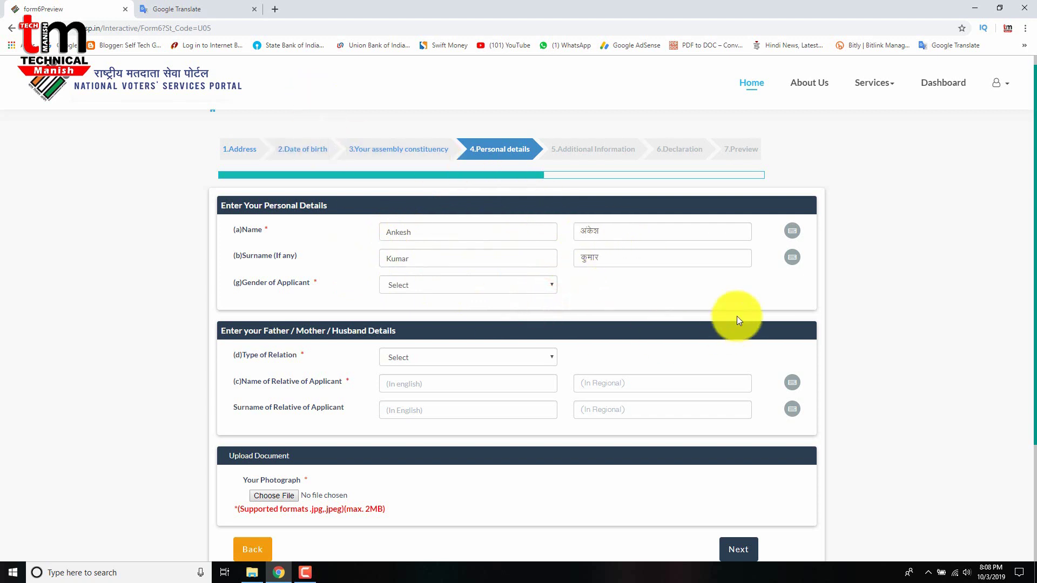
{"action": "left_click", "coordinate": [207, 8]}
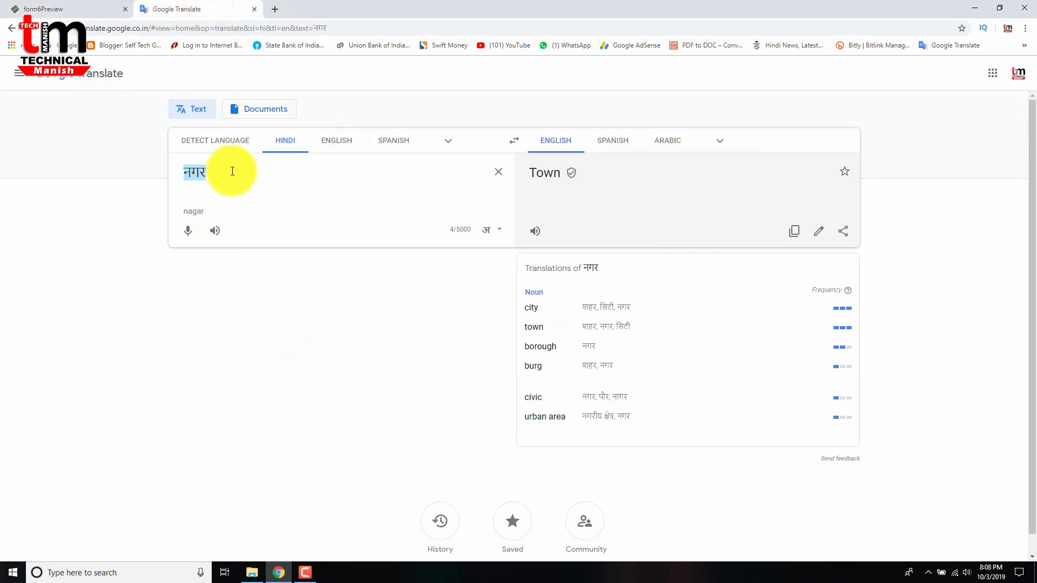
{"action": "left_click", "coordinate": [38, 9]}
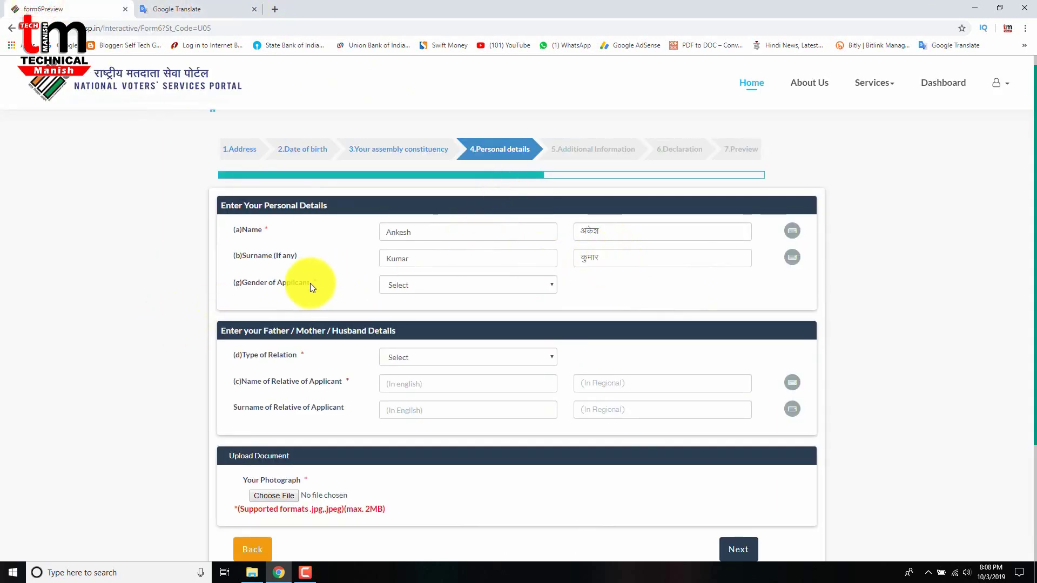
Set gender to Male and relation to Father, and enter the father's first name and surname.
{"action": "left_click", "coordinate": [500, 284]}
{"action": "left_click", "coordinate": [424, 308]}
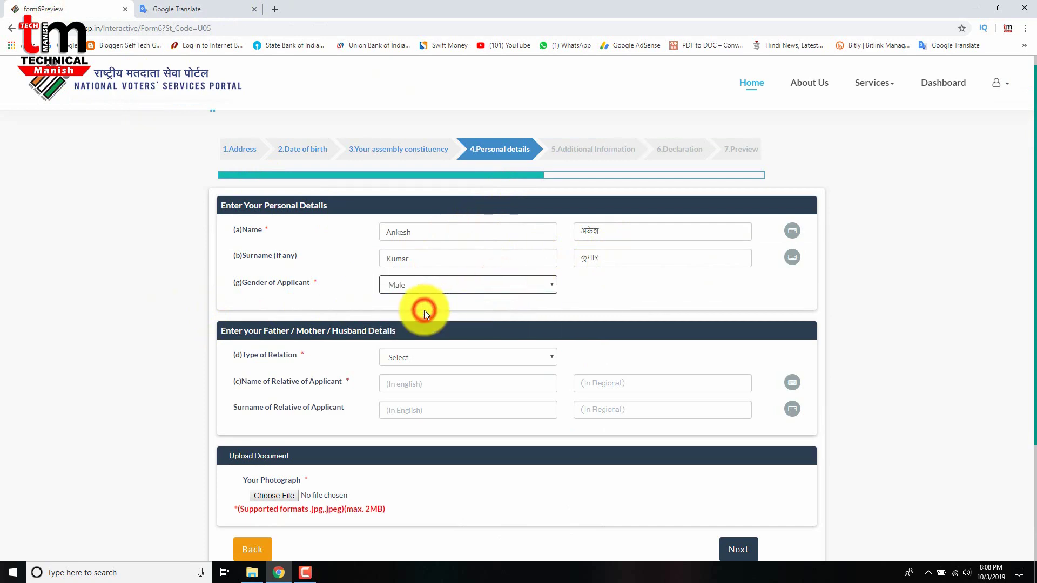
{"action": "left_click", "coordinate": [447, 362]}
{"action": "left_click", "coordinate": [404, 383]}
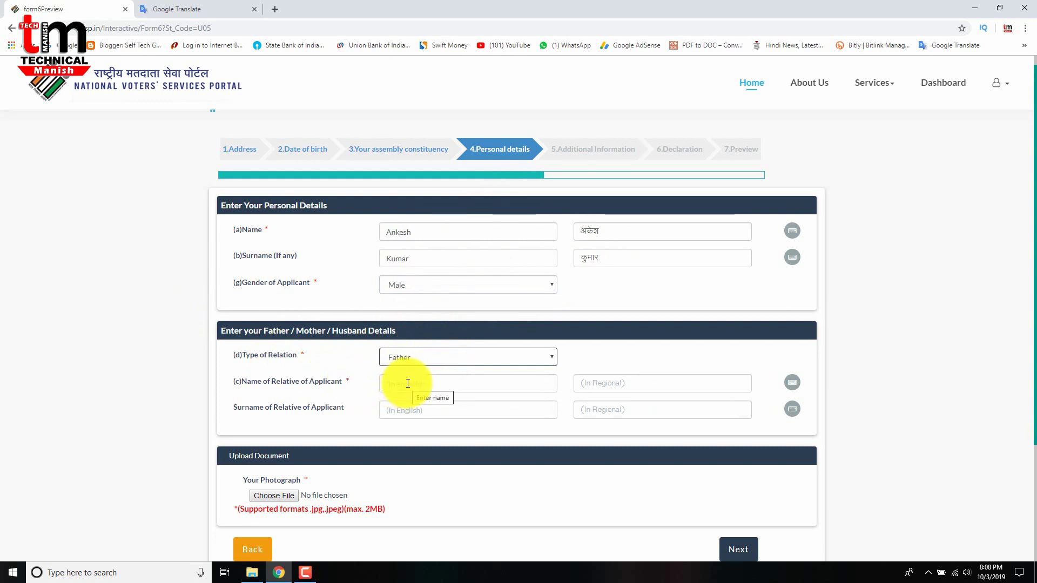
{"action": "left_click", "coordinate": [408, 383]}
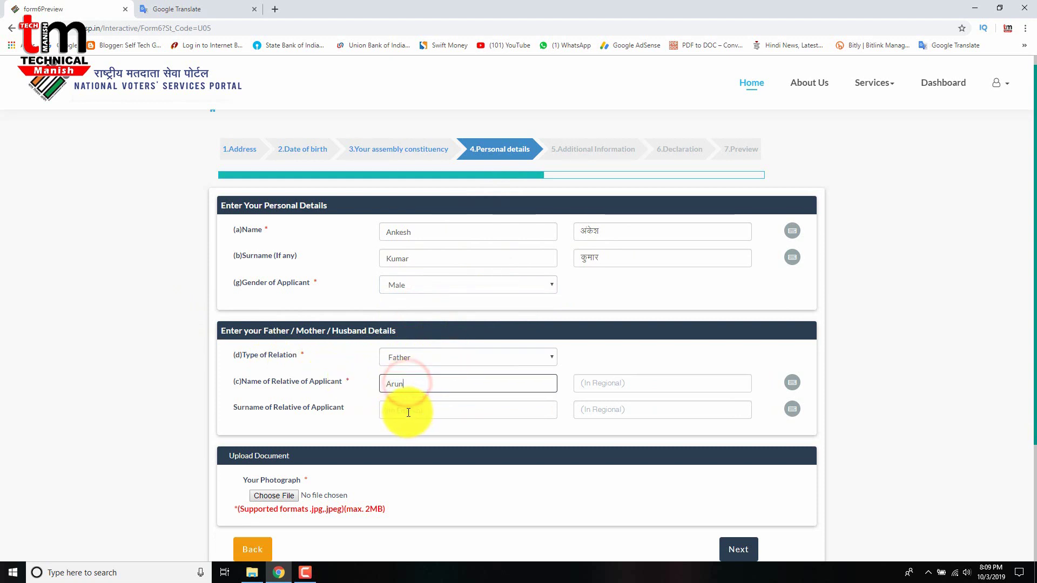
{"action": "left_click", "coordinate": [410, 411]}
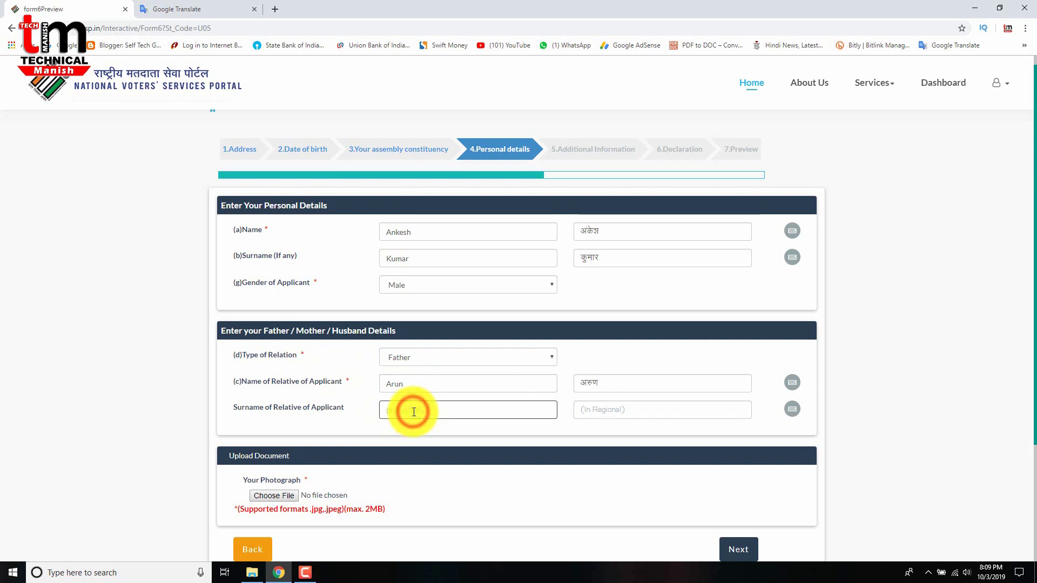
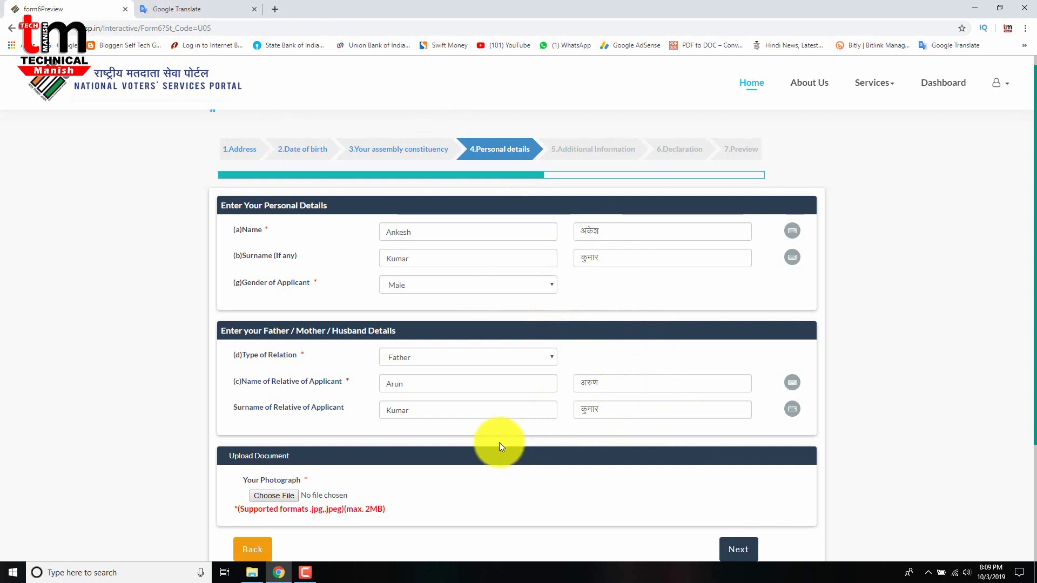
Upload the applicant's photo file as the photograph and continue to Additional Information.
{"action": "scroll", "coordinate": [498, 442], "scroll_direction": "down", "scroll_amount": 1}
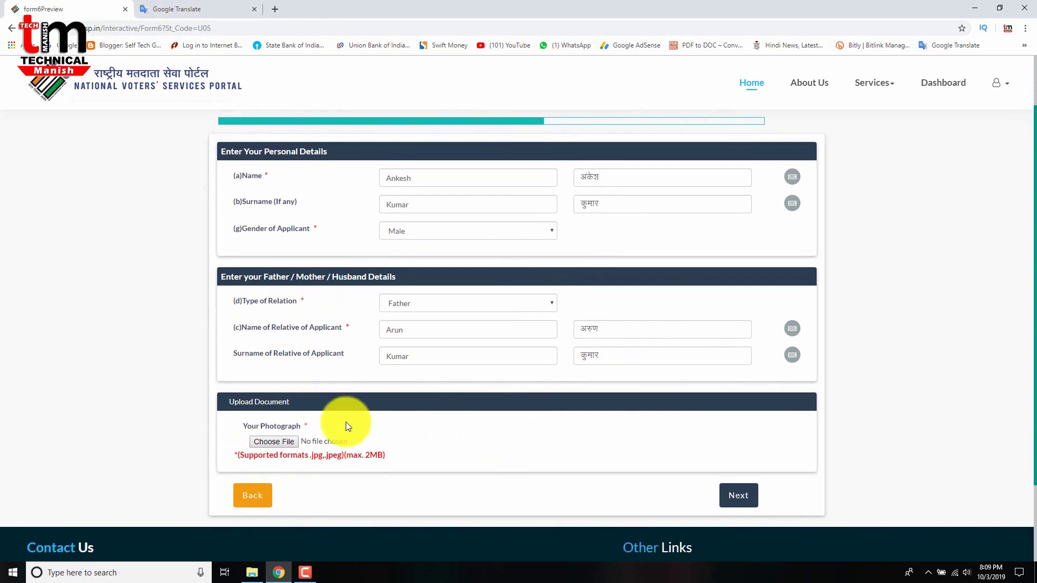
{"action": "left_click", "coordinate": [273, 441]}
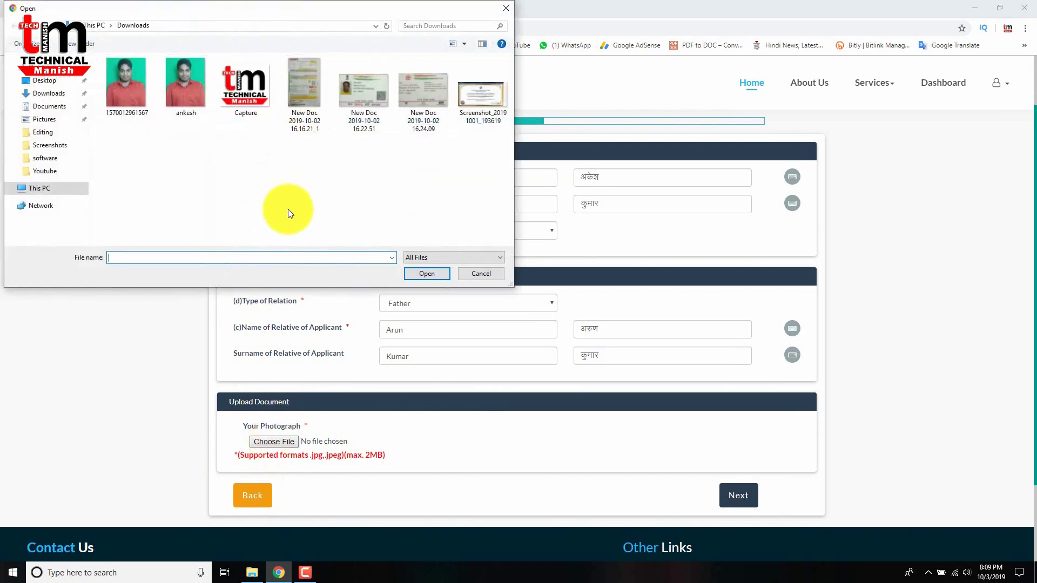
{"action": "left_click", "coordinate": [186, 84]}
{"action": "left_click", "coordinate": [426, 274]}
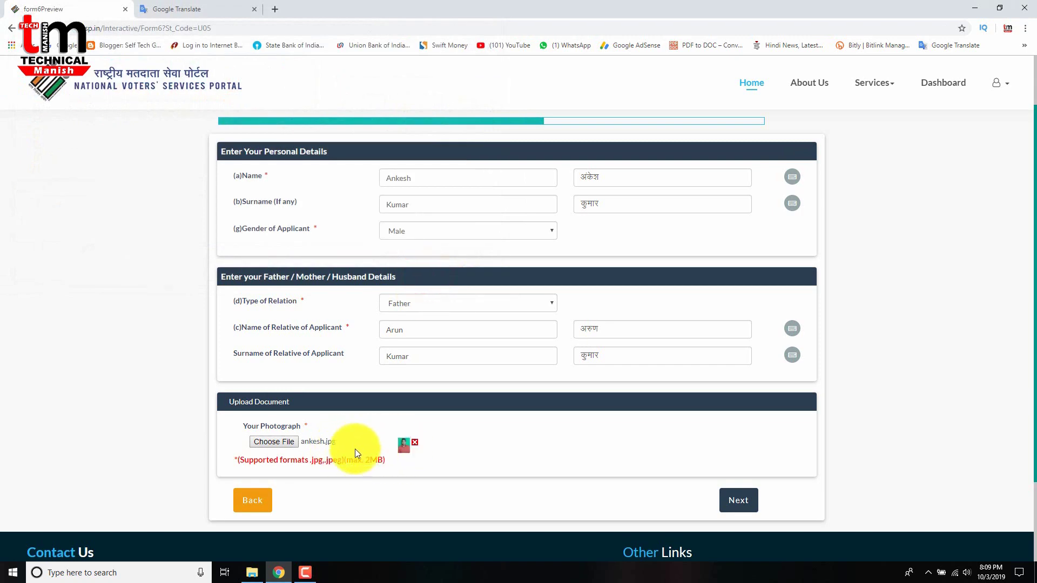
{"action": "left_click", "coordinate": [738, 501]}
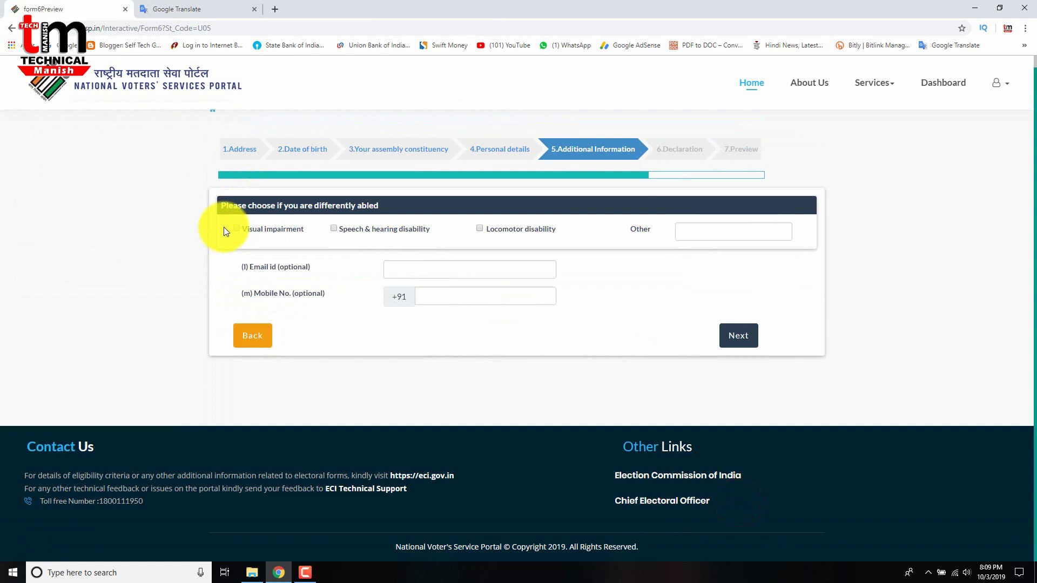
Skip the disability, Email id and Mobile No. fields and proceed to the Declaration.
{"action": "mouse_move", "coordinate": [220, 219]}
{"action": "left_mouse_down"}
{"action": "mouse_move", "coordinate": [277, 253]}
{"action": "mouse_move", "coordinate": [807, 249]}
{"action": "left_mouse_up"}
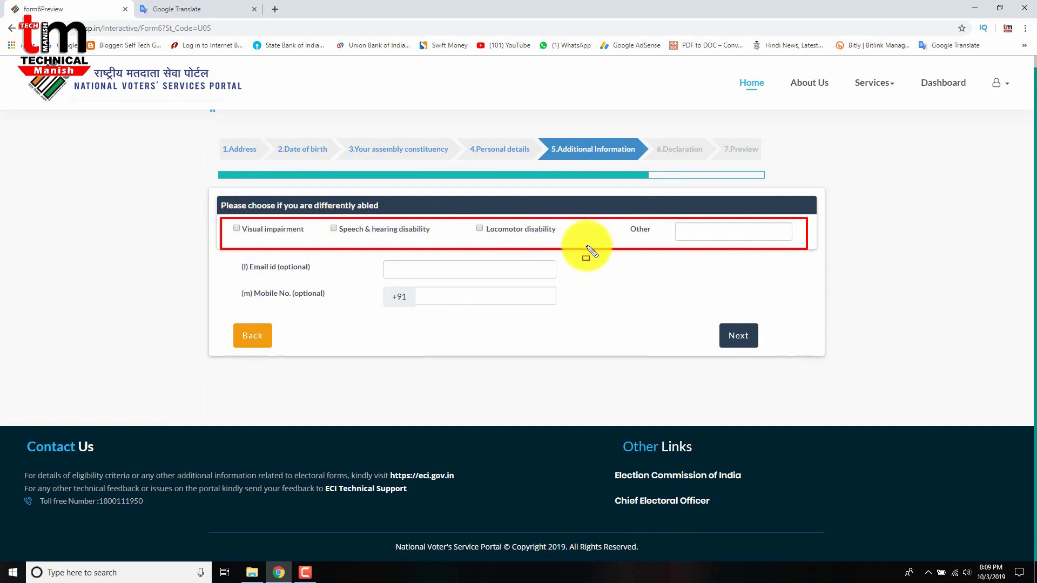
{"action": "key", "text": "Escape"}
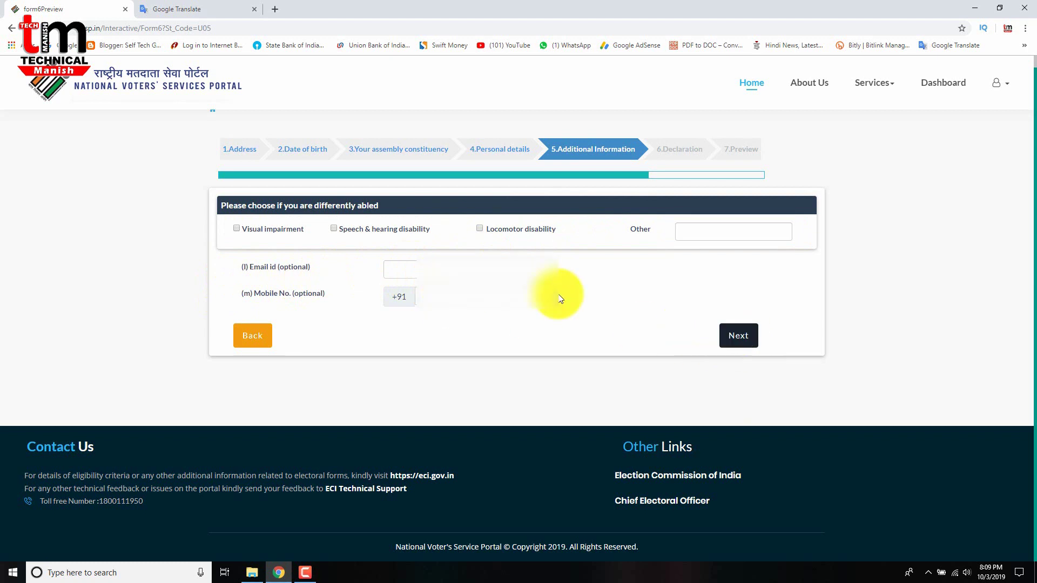
{"action": "left_click", "coordinate": [737, 341]}
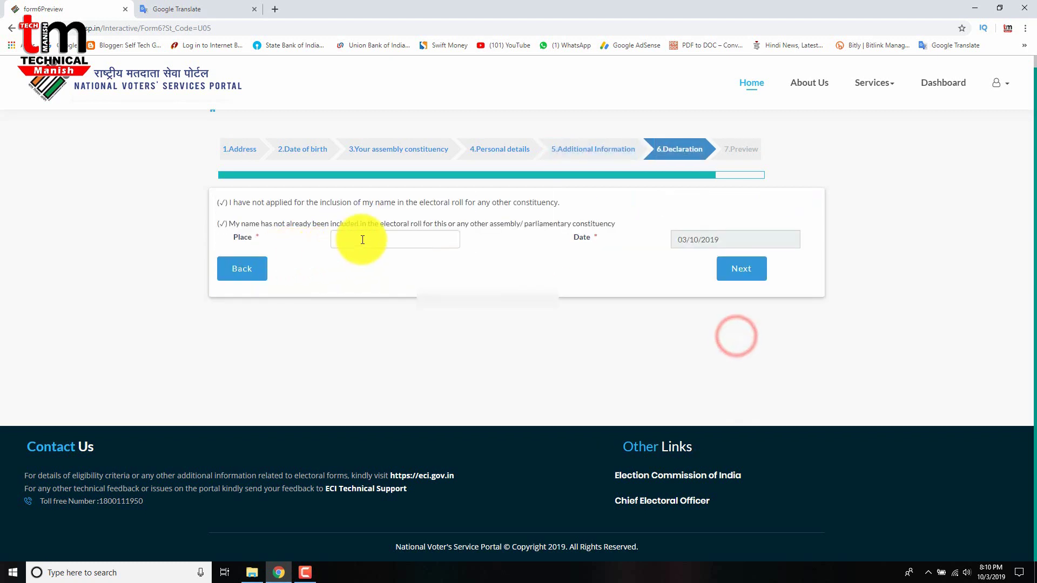
Enter New Delhi as the declaration place and proceed to the Form-6 preview.
{"action": "left_click", "coordinate": [362, 238]}
{"action": "type", "text": "N"}
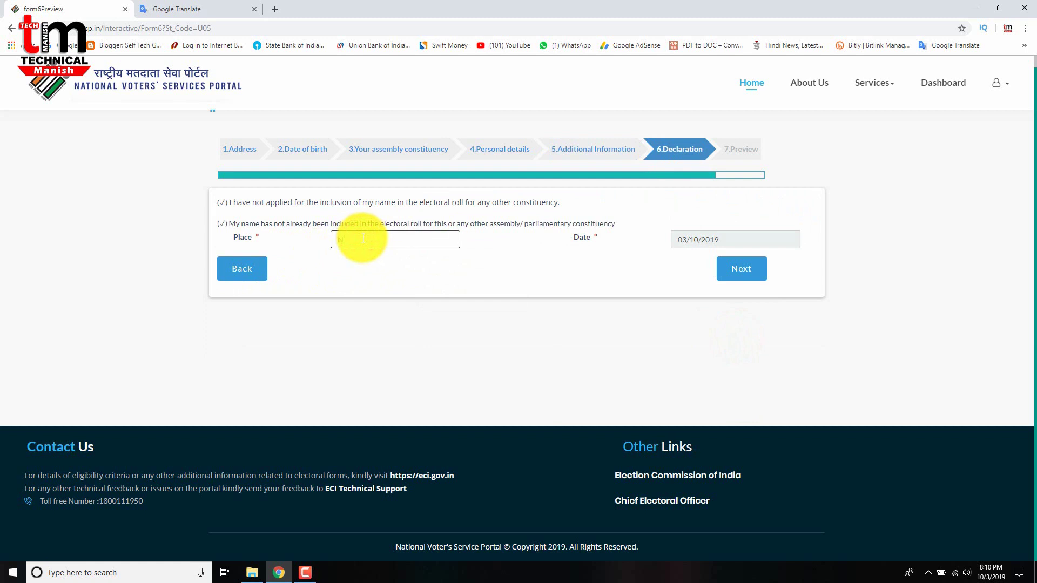
{"action": "type", "text": "ew Delhi"}
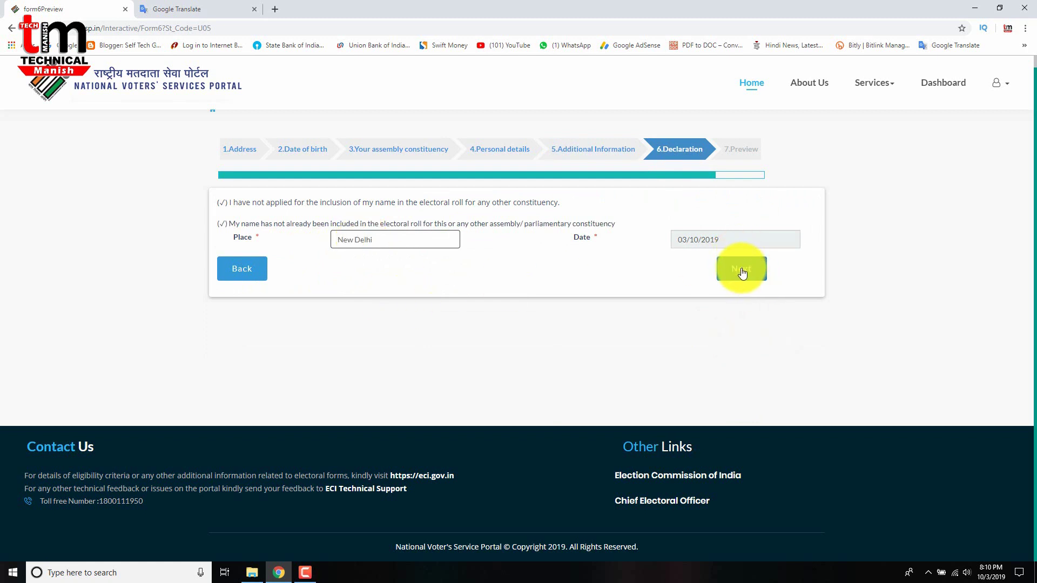
{"action": "left_click", "coordinate": [742, 271]}
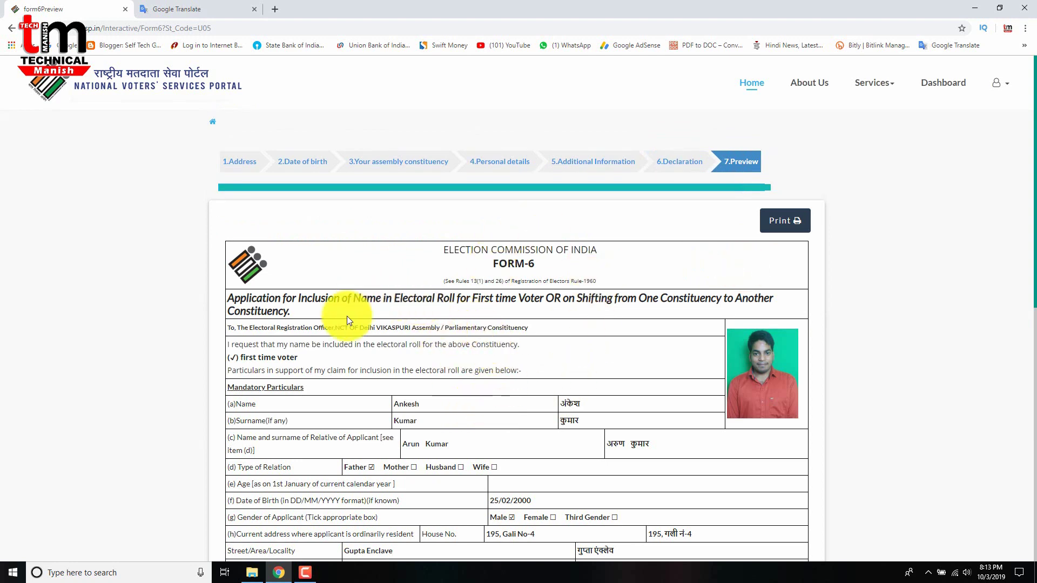
Verify the name, Hindi name and date of birth in the Form-6 preview, then submit.
{"action": "scroll", "coordinate": [493, 372], "scroll_direction": "down", "scroll_amount": 3}
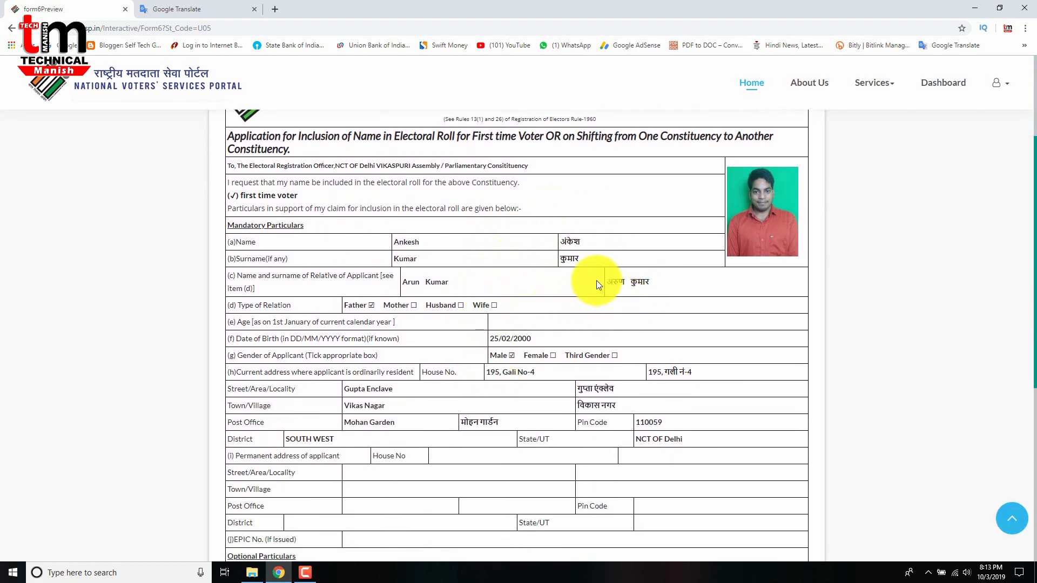
{"action": "left_click", "coordinate": [393, 241]}
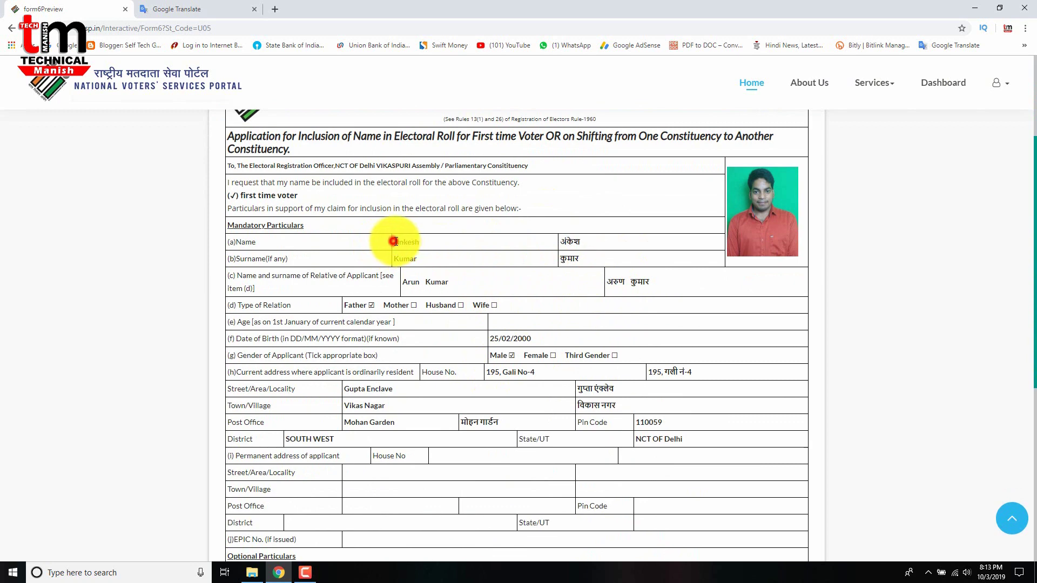
{"action": "left_click", "coordinate": [419, 242]}
{"action": "left_click_drag", "start_coordinate": [419, 242], "coordinate": [399, 240]}
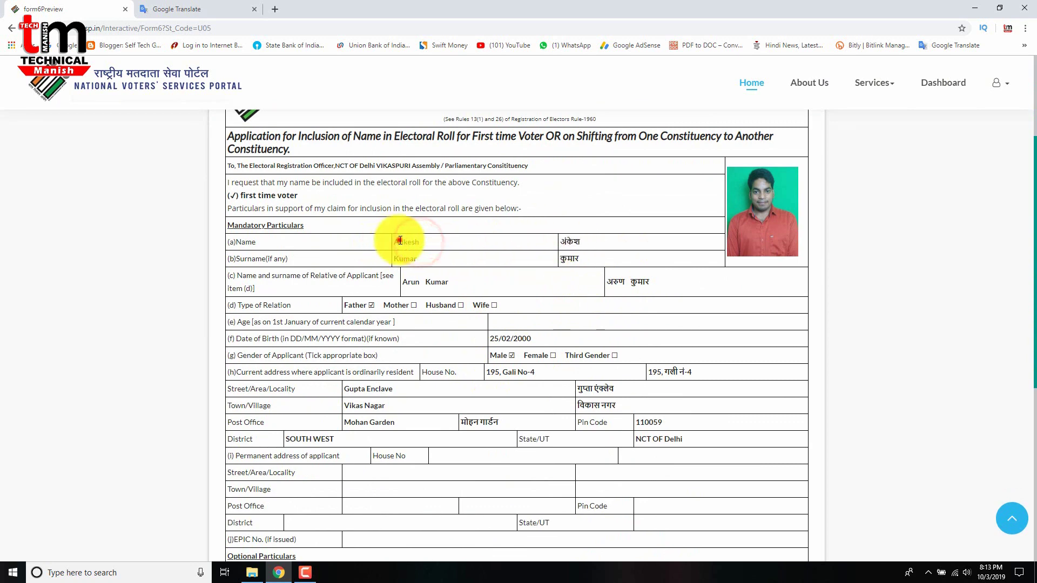
{"action": "left_click", "coordinate": [573, 241]}
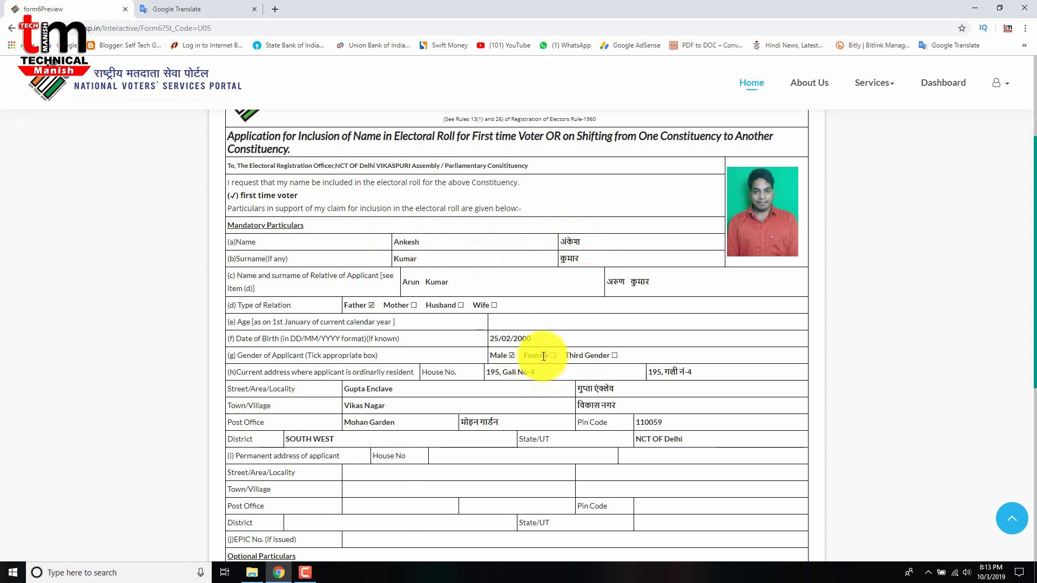
{"action": "left_click", "coordinate": [507, 338]}
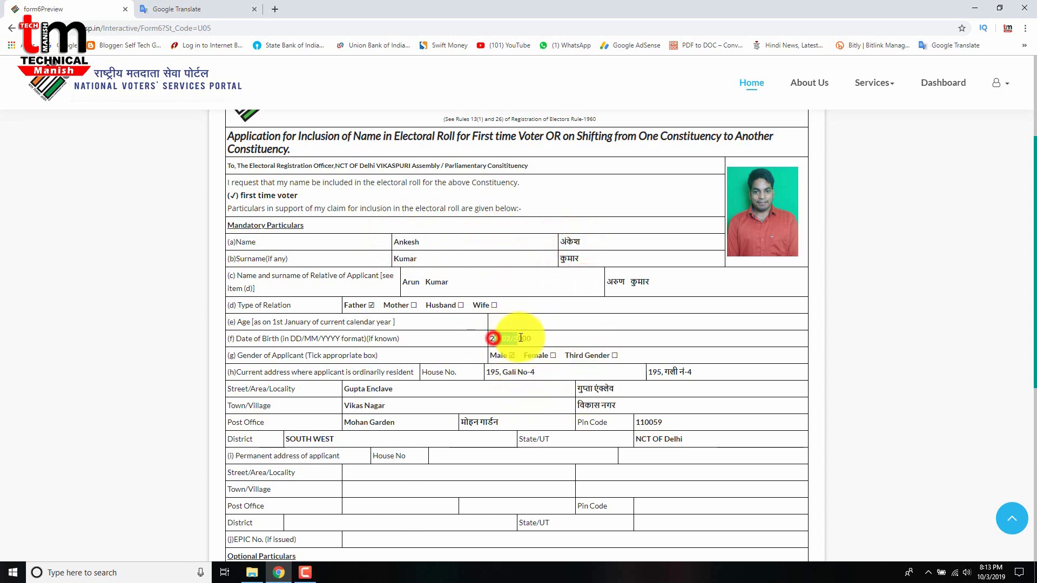
{"action": "scroll", "coordinate": [608, 389], "scroll_direction": "down", "scroll_amount": 5}
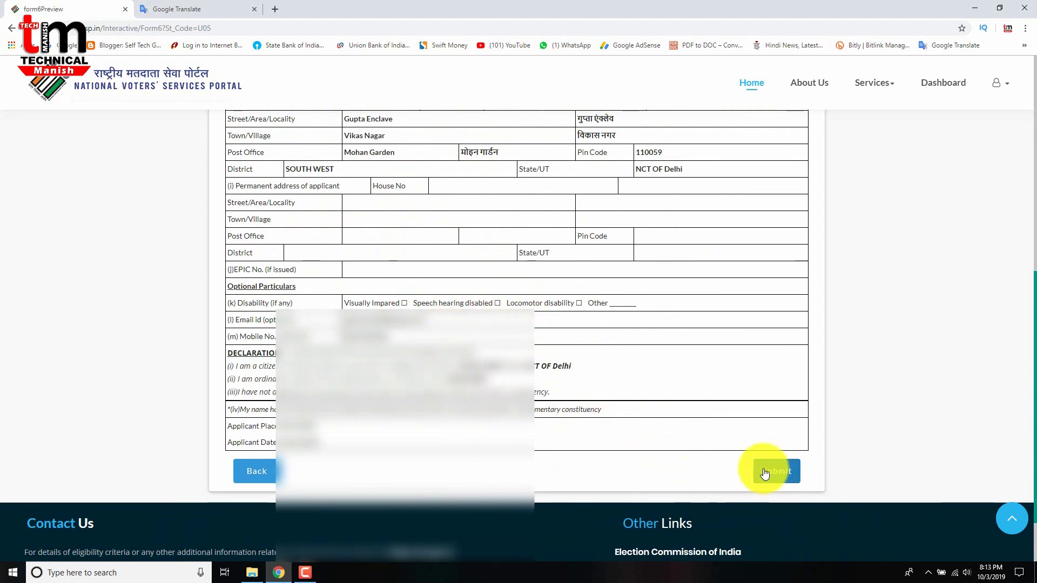
{"action": "scroll", "coordinate": [527, 284], "scroll_direction": "up", "scroll_amount": 1}
{"action": "scroll", "coordinate": [527, 285], "scroll_direction": "up", "scroll_amount": 1}
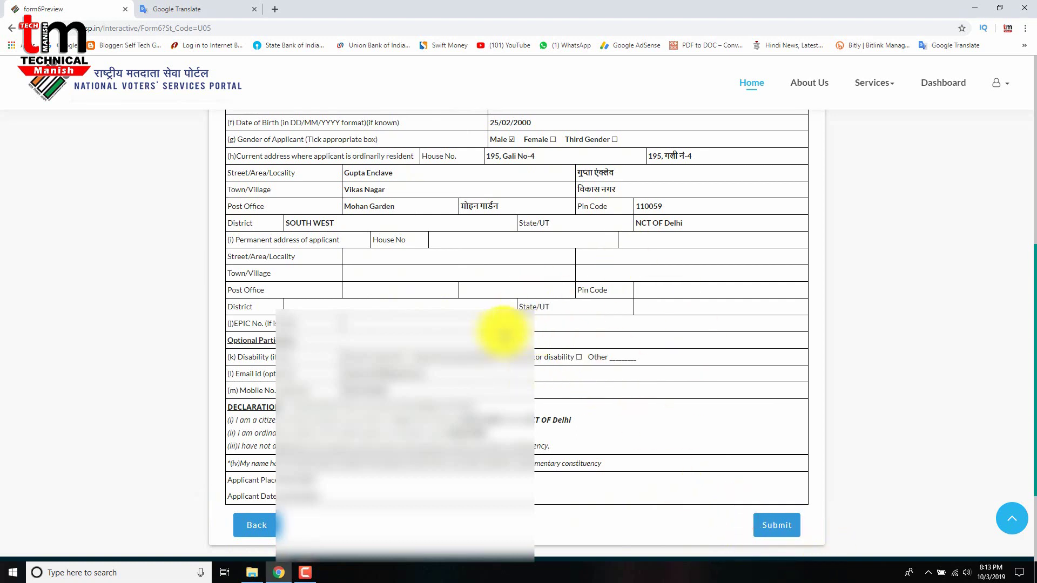
{"action": "scroll", "coordinate": [525, 360], "scroll_direction": "up", "scroll_amount": 1}
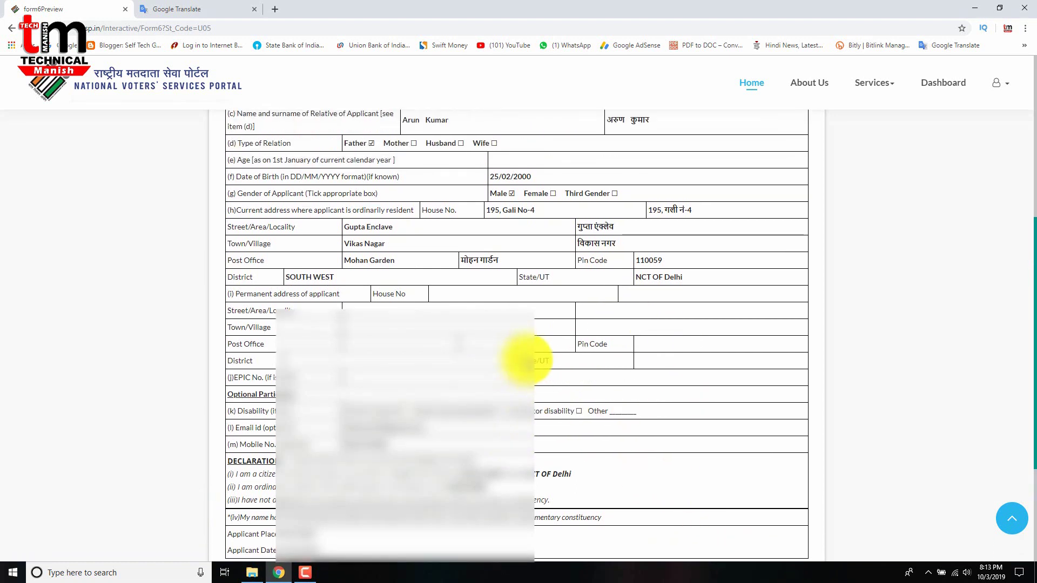
{"action": "scroll", "coordinate": [664, 456], "scroll_direction": "down", "scroll_amount": 2}
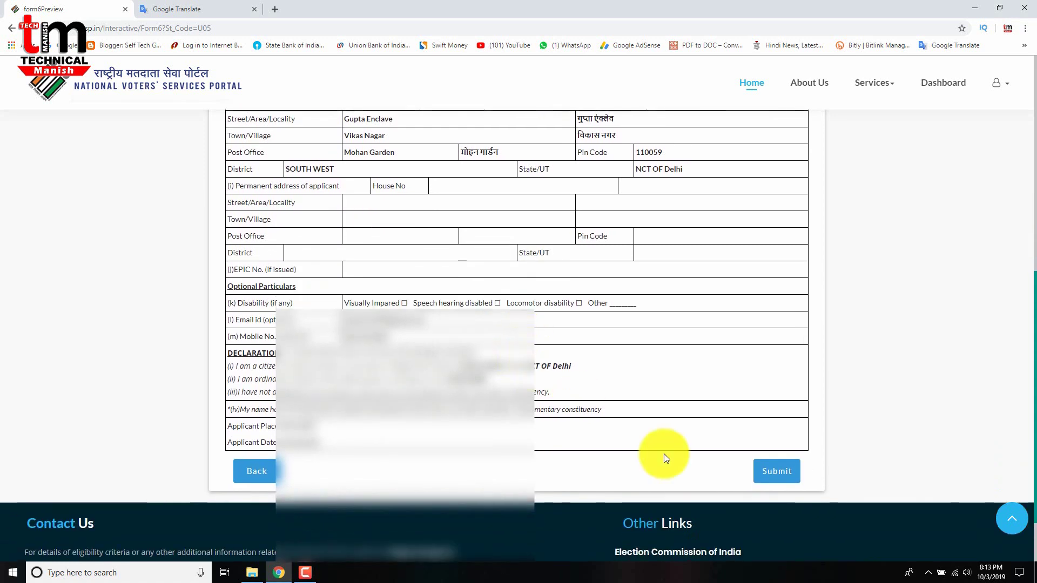
{"action": "left_click", "coordinate": [772, 470]}
Copy the form reference id from the acknowledgement and go to Track Status.
{"action": "left_click_drag", "start_coordinate": [62, 117], "coordinate": [759, 251]}
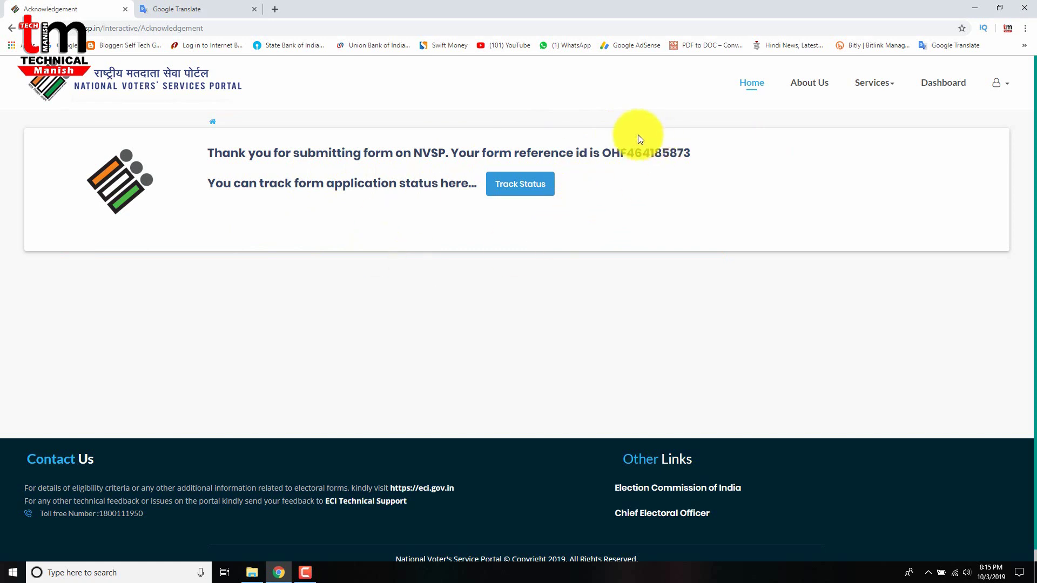
{"action": "left_click_drag", "start_coordinate": [603, 153], "coordinate": [685, 154]}
{"action": "right_click", "coordinate": [684, 155]}
{"action": "left_click", "coordinate": [692, 161]}
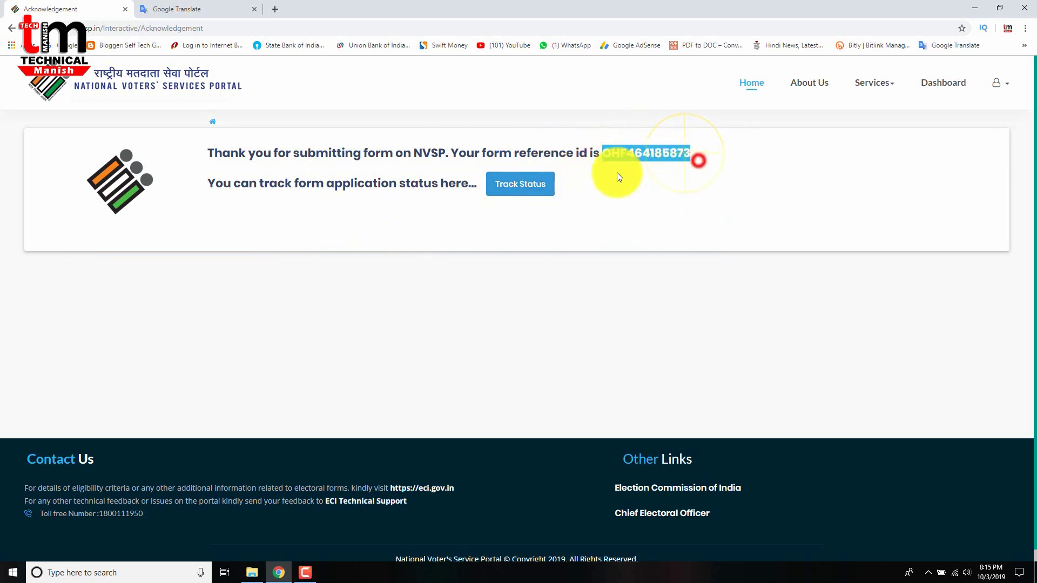
{"action": "left_click", "coordinate": [529, 183]}
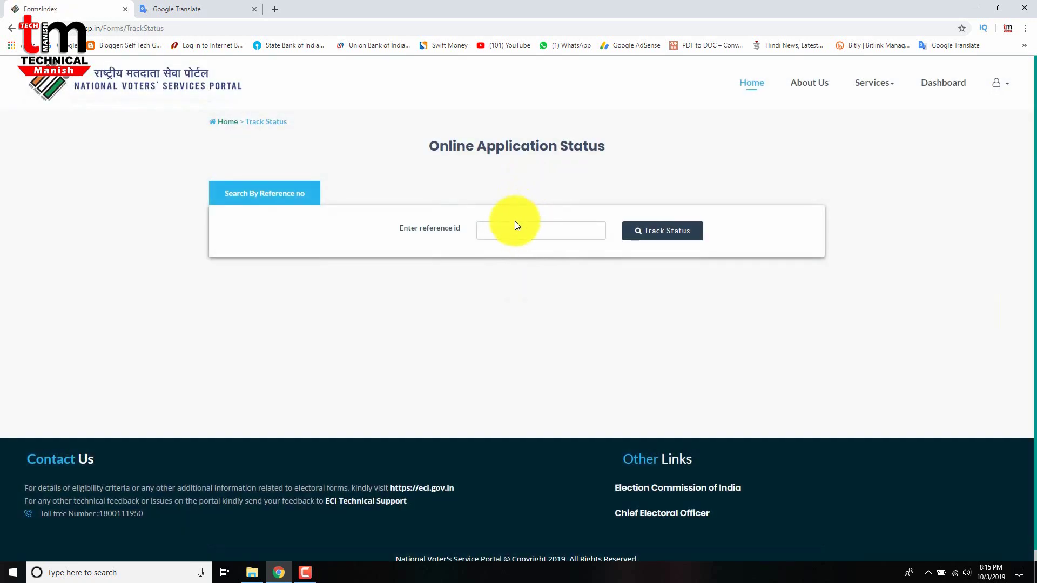
Paste the copied reference id into the lookup box and search its status.
{"action": "right_click", "coordinate": [505, 229]}
{"action": "left_click", "coordinate": [527, 313]}
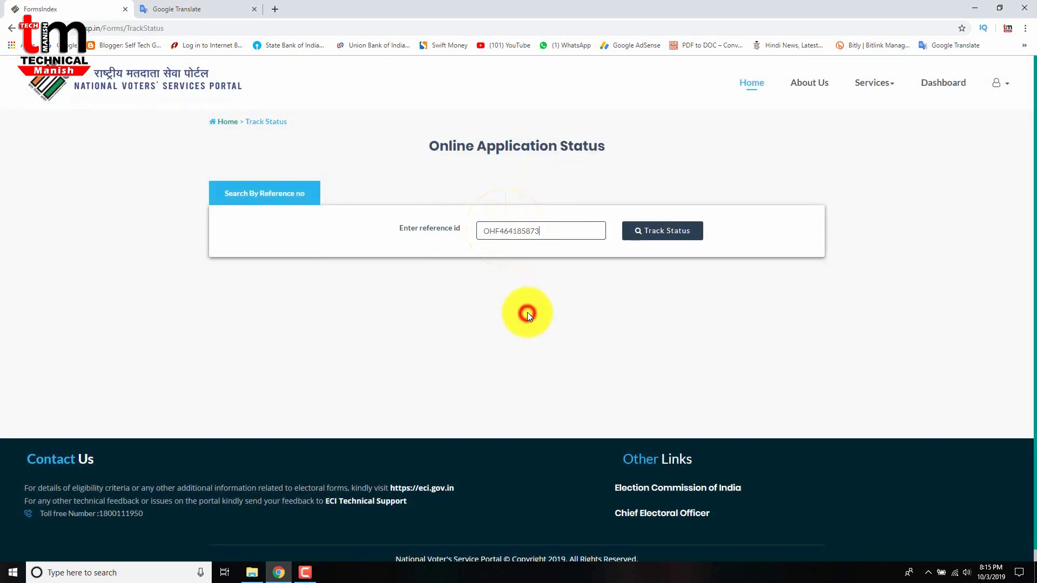
{"action": "left_click", "coordinate": [657, 232]}
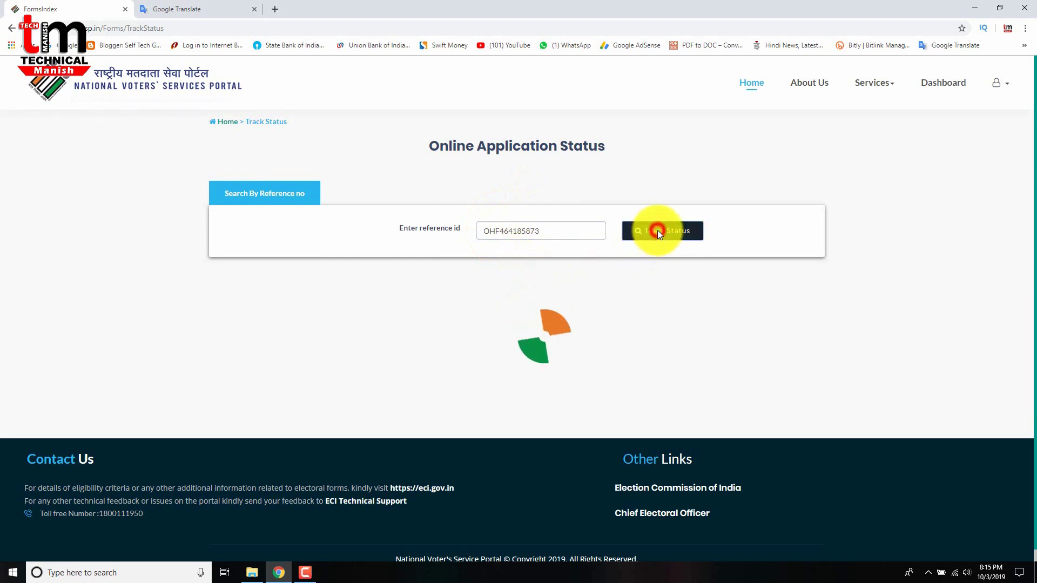